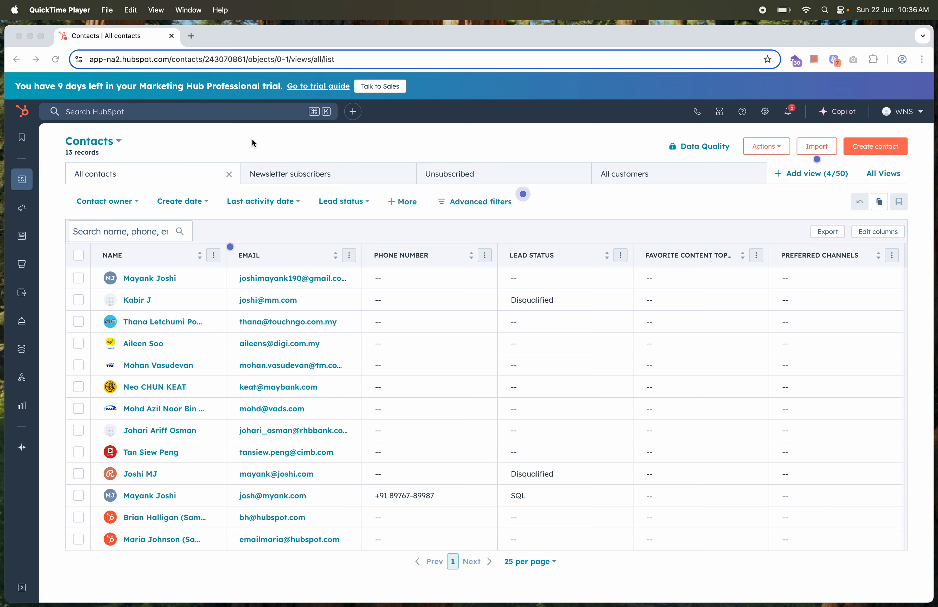
Go to the marketing forms and start creating a new form
{"action": "left_click", "coordinate": [210, 142]}
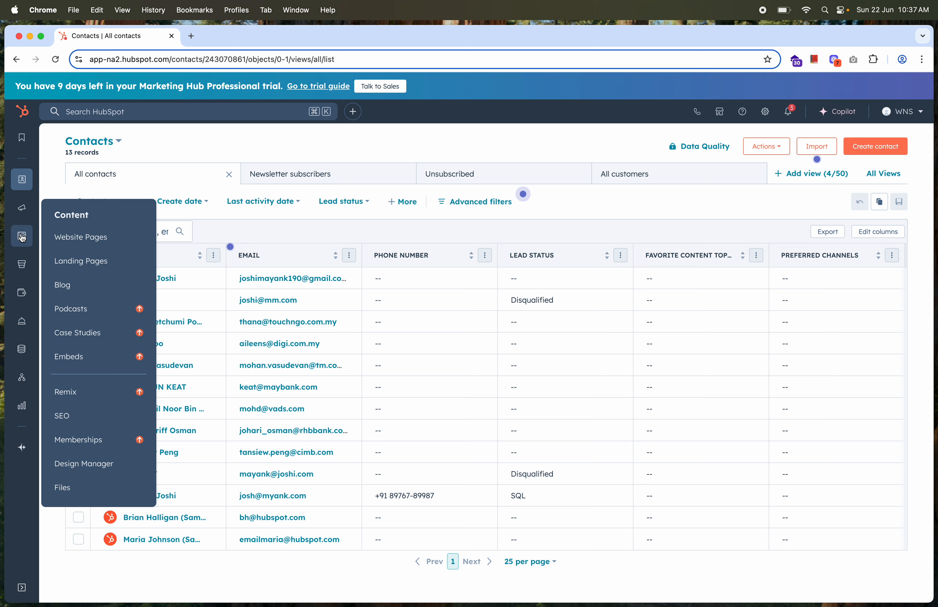
{"action": "mouse_move", "coordinate": [21, 211]}
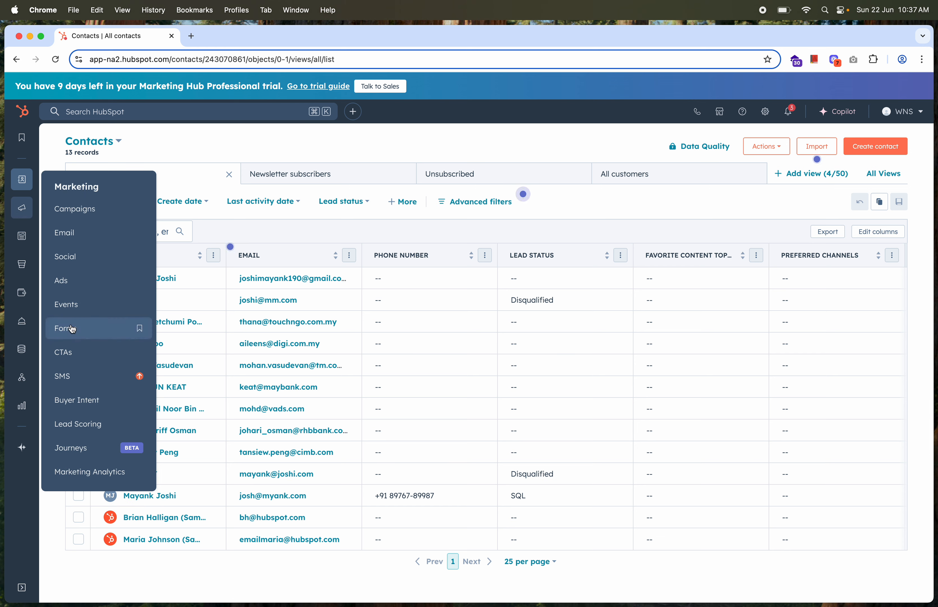
{"action": "left_click", "coordinate": [74, 334]}
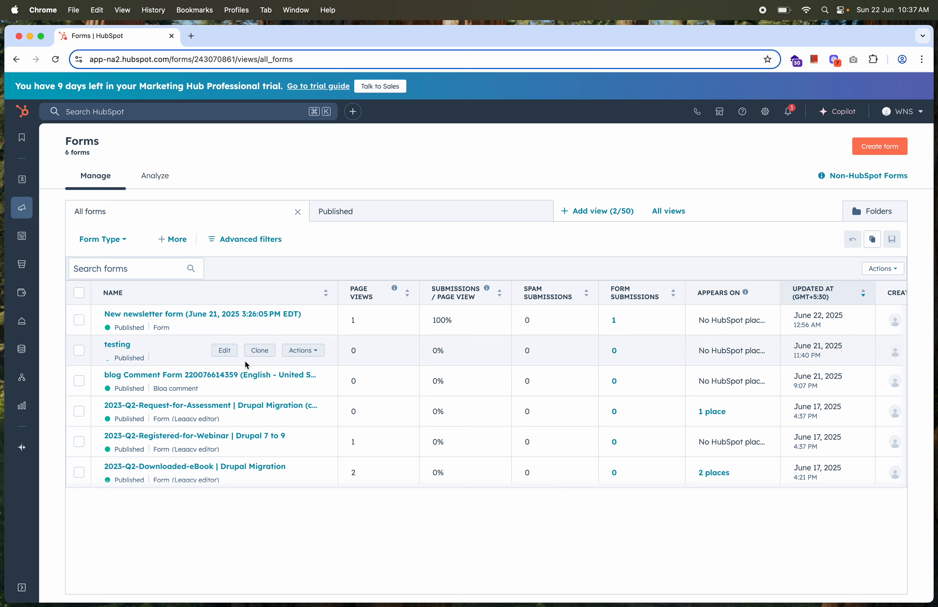
{"action": "mouse_move", "coordinate": [258, 327]}
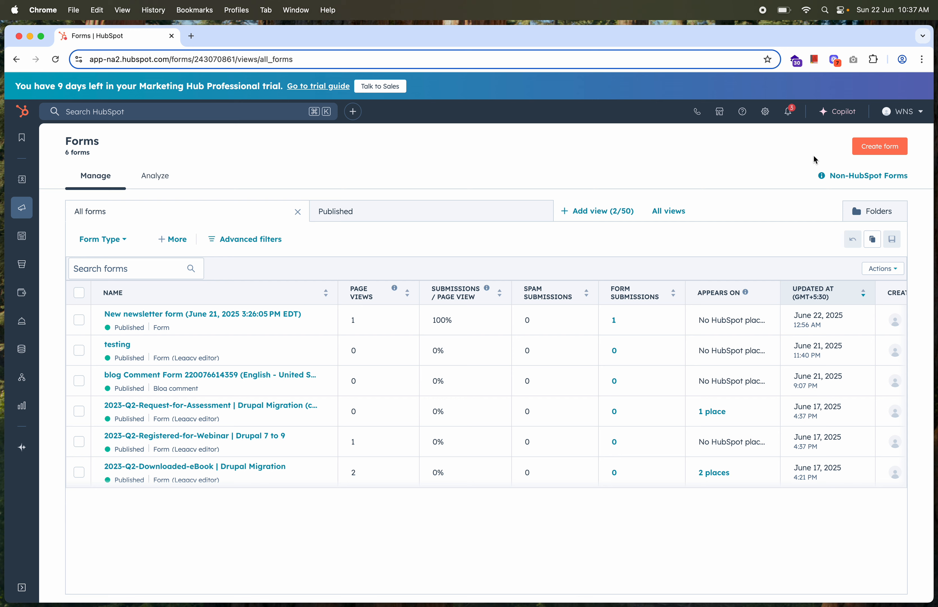
{"action": "left_click", "coordinate": [879, 150]}
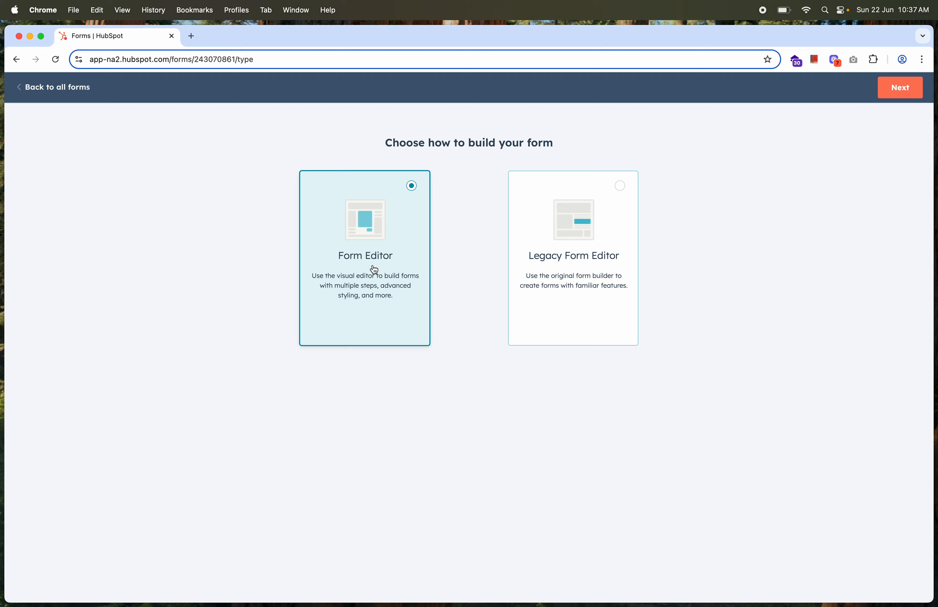
Compare the two form-building options and examine the templates offered for the Form Editor
{"action": "left_click", "coordinate": [592, 253]}
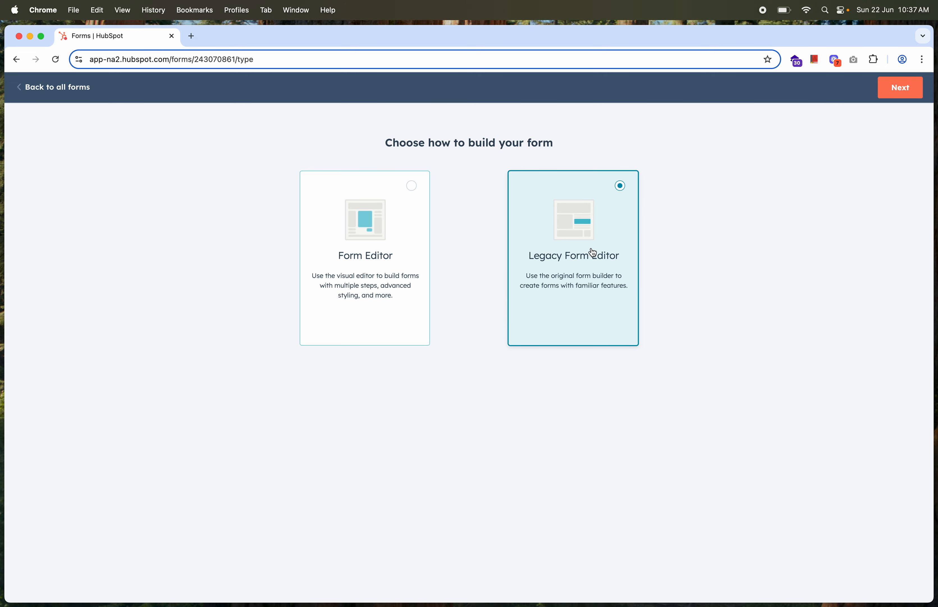
{"action": "left_click", "coordinate": [400, 253]}
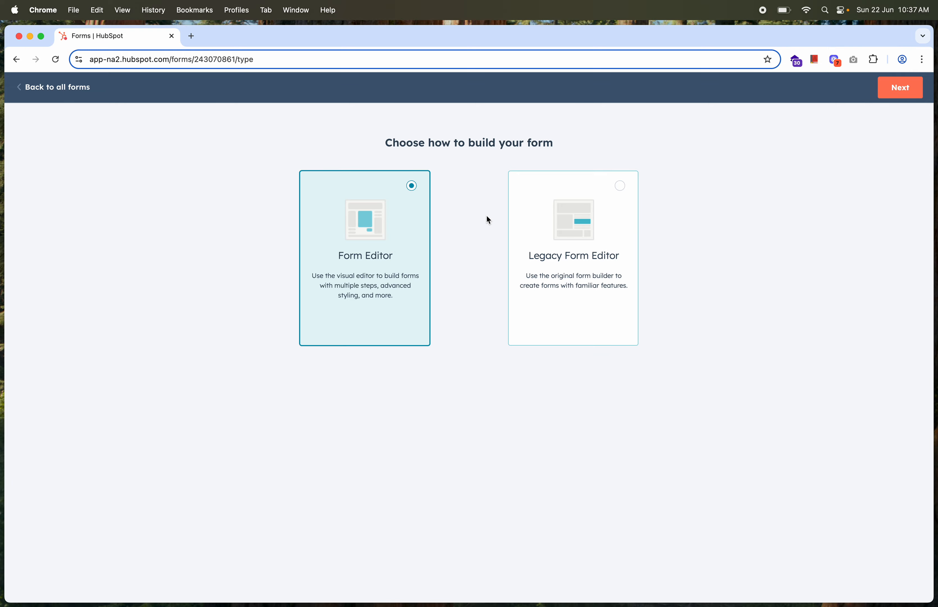
{"action": "left_click", "coordinate": [893, 97]}
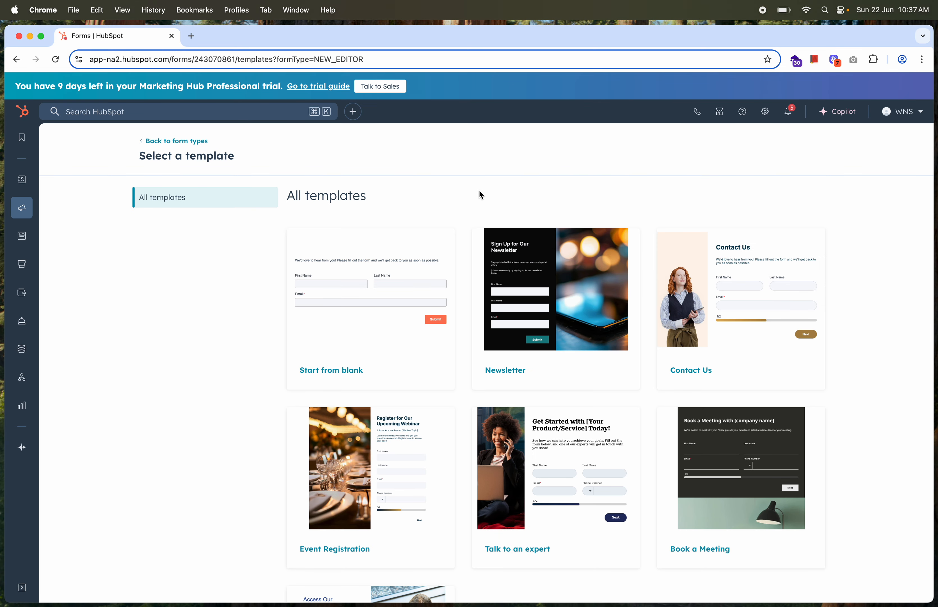
{"action": "scroll", "coordinate": [461, 262], "scroll_direction": "down", "scroll_amount": 3}
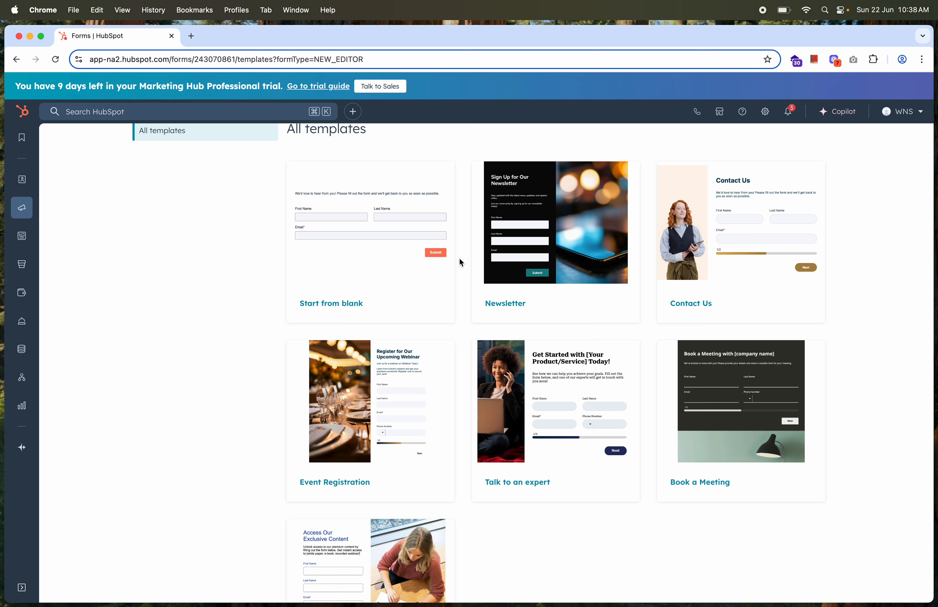
{"action": "scroll", "coordinate": [461, 263], "scroll_direction": "down", "scroll_amount": 5}
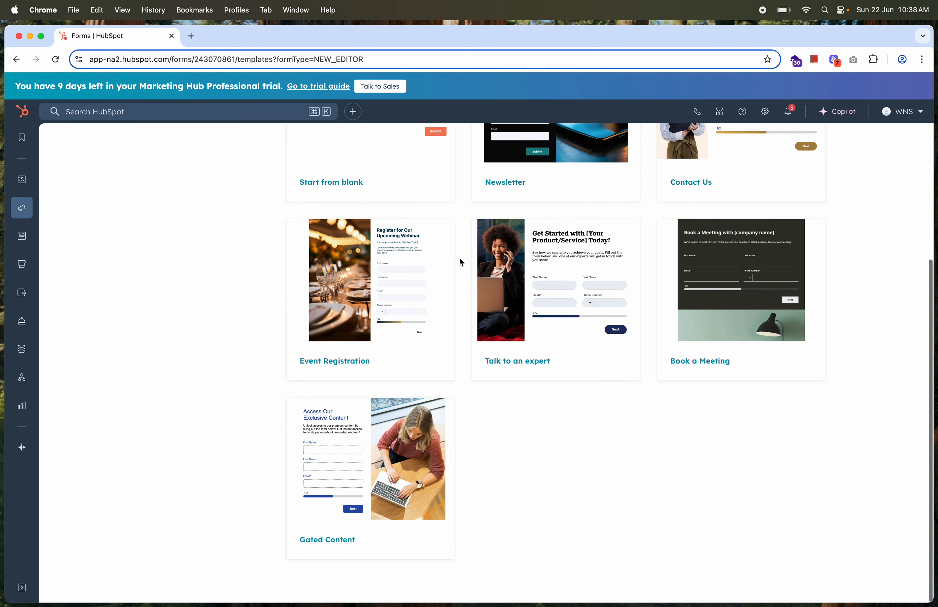
{"action": "scroll", "coordinate": [459, 257], "scroll_direction": "up", "scroll_amount": 5}
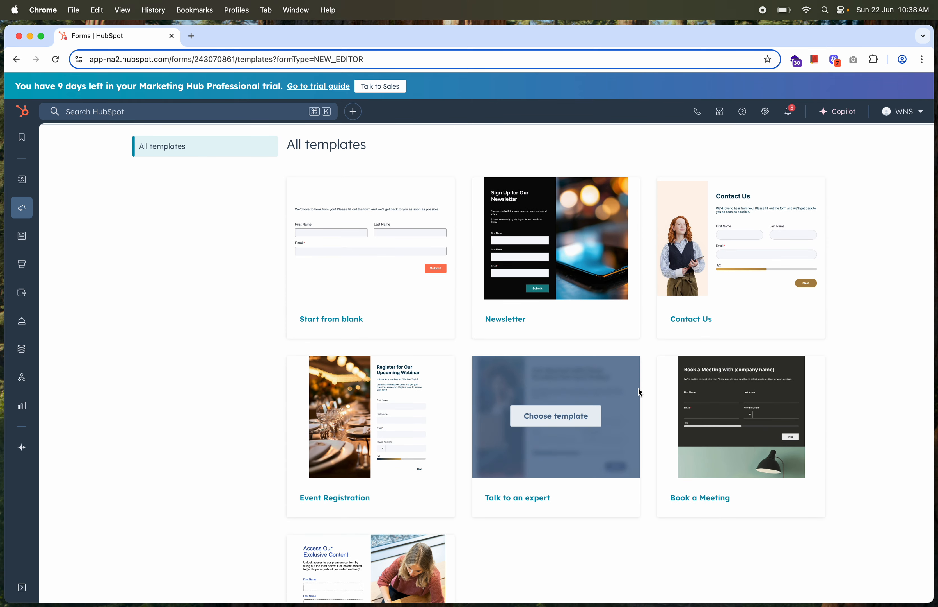
{"action": "scroll", "coordinate": [638, 387], "scroll_direction": "down", "scroll_amount": 3}
{"action": "scroll", "coordinate": [460, 303], "scroll_direction": "up", "scroll_amount": 3}
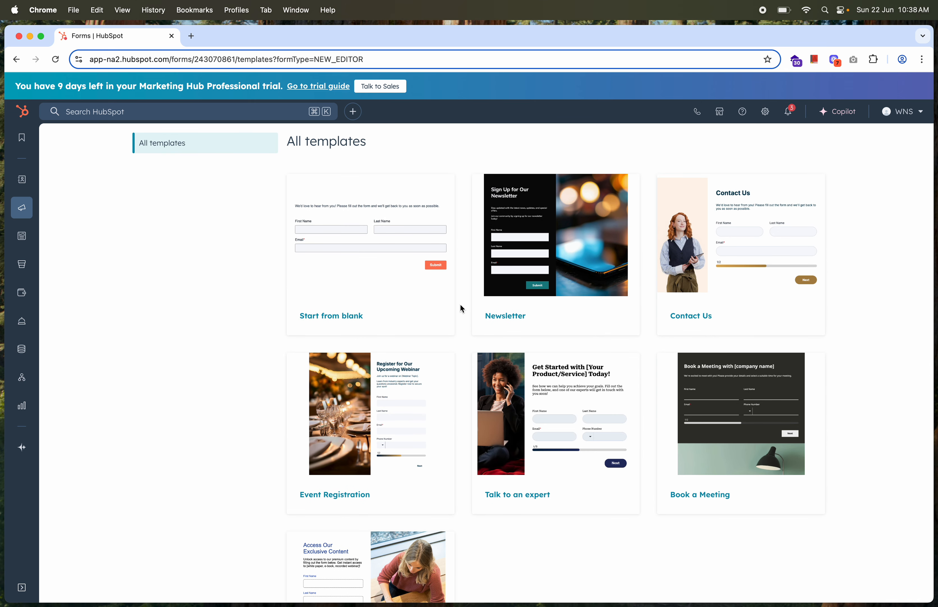
{"action": "scroll", "coordinate": [460, 303], "scroll_direction": "up", "scroll_amount": 2}
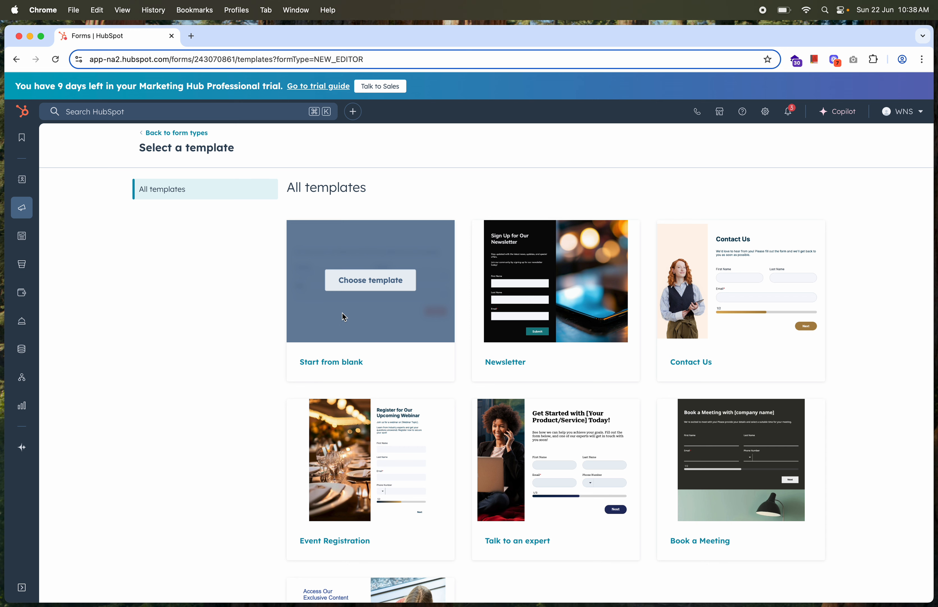
{"action": "scroll", "coordinate": [345, 278], "scroll_direction": "up", "scroll_amount": 1}
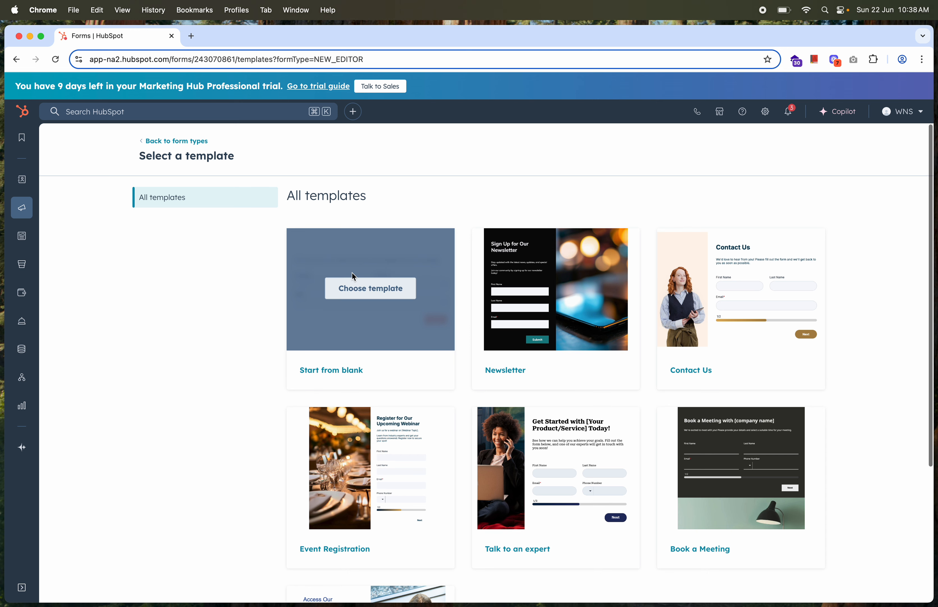
Return to the form types, start a blank-template form in the Legacy Form Editor, and dismiss the guided tour
{"action": "left_click", "coordinate": [177, 141]}
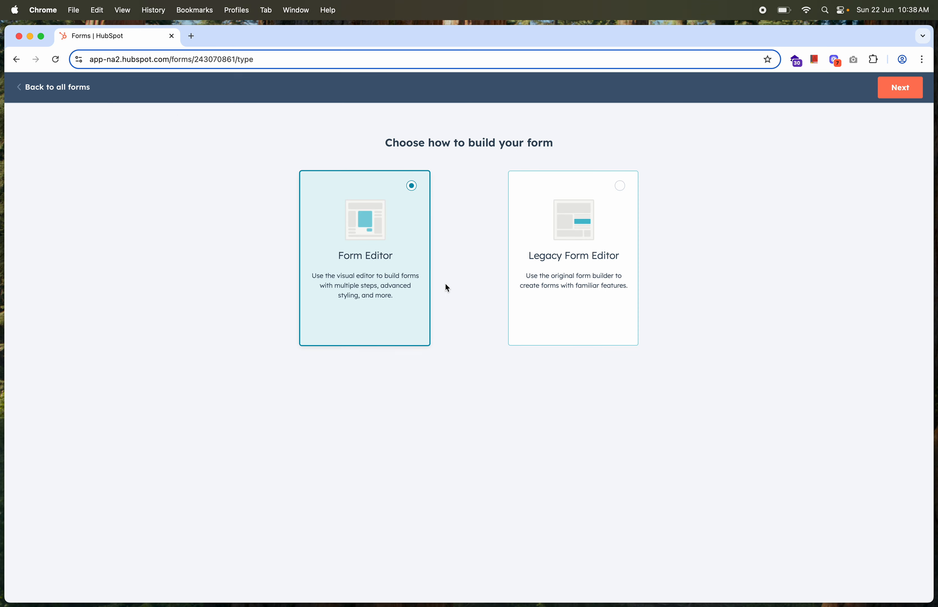
{"action": "left_click", "coordinate": [618, 223]}
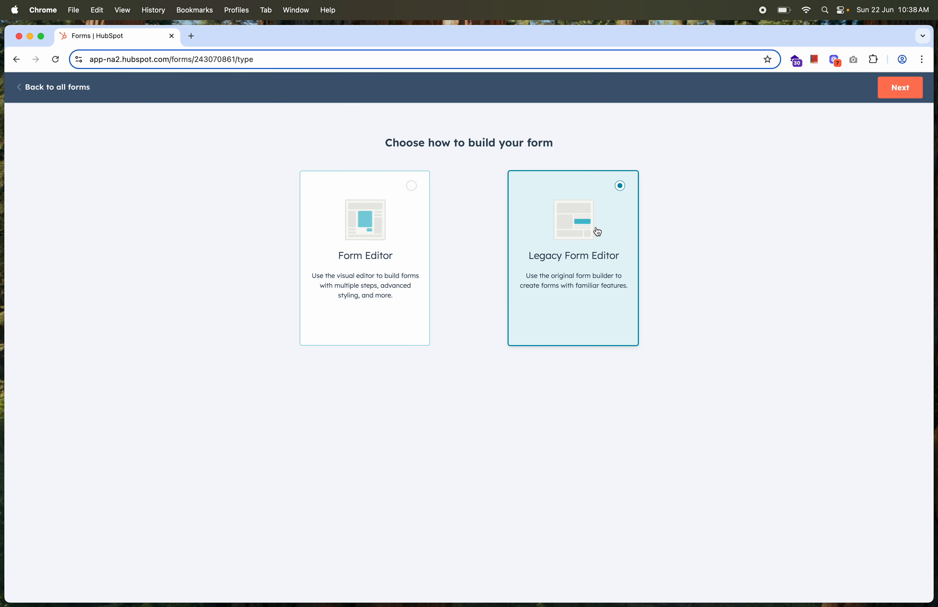
{"action": "left_click", "coordinate": [907, 87]}
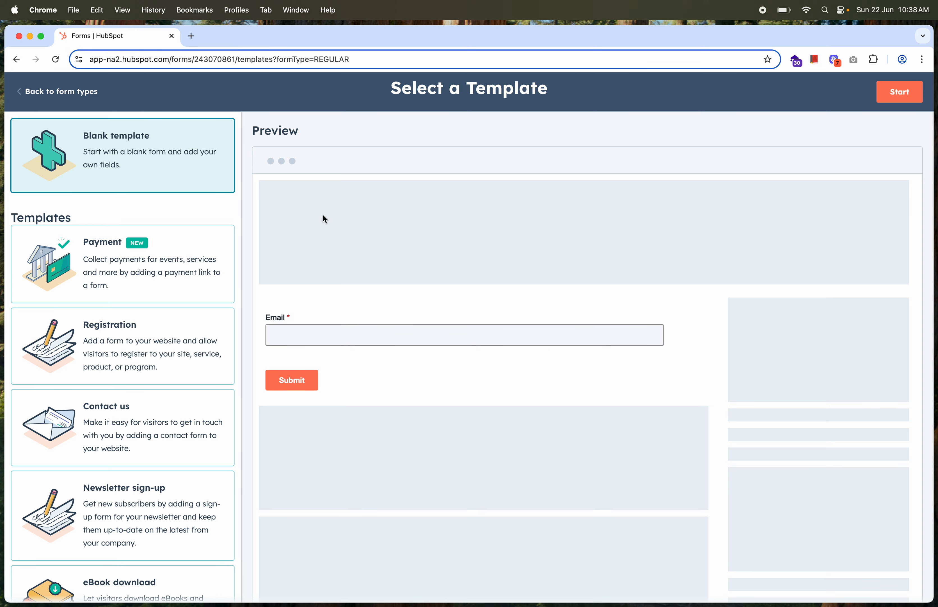
{"action": "left_click", "coordinate": [904, 92]}
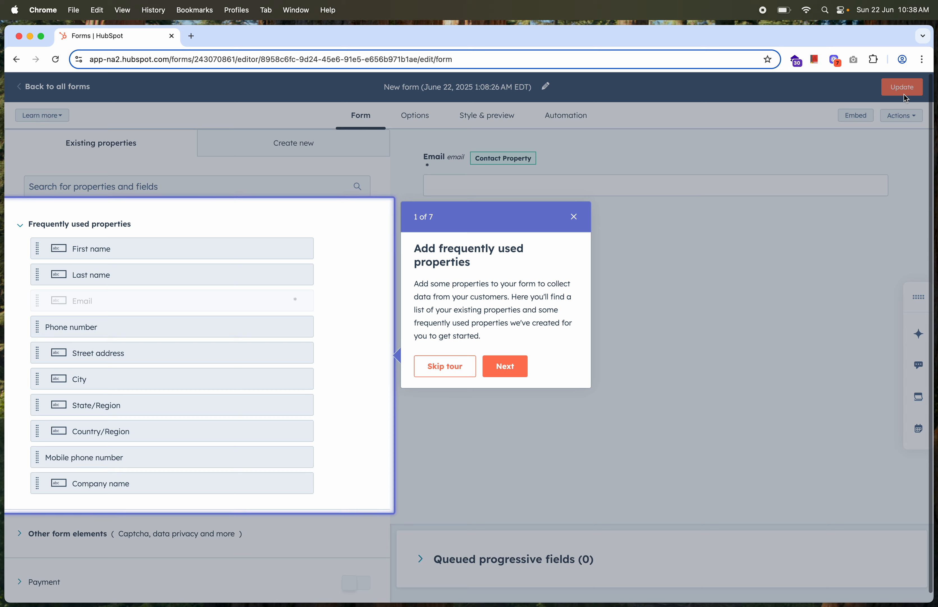
{"action": "left_click", "coordinate": [574, 217]}
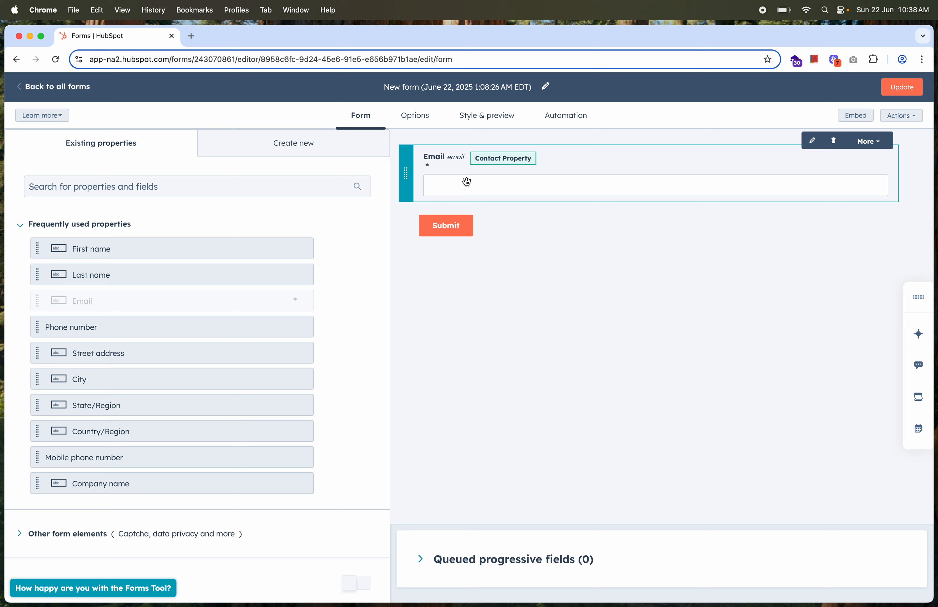
Add the First name and Last name properties above Email and place them side by side in one row
{"action": "left_click", "coordinate": [192, 188]}
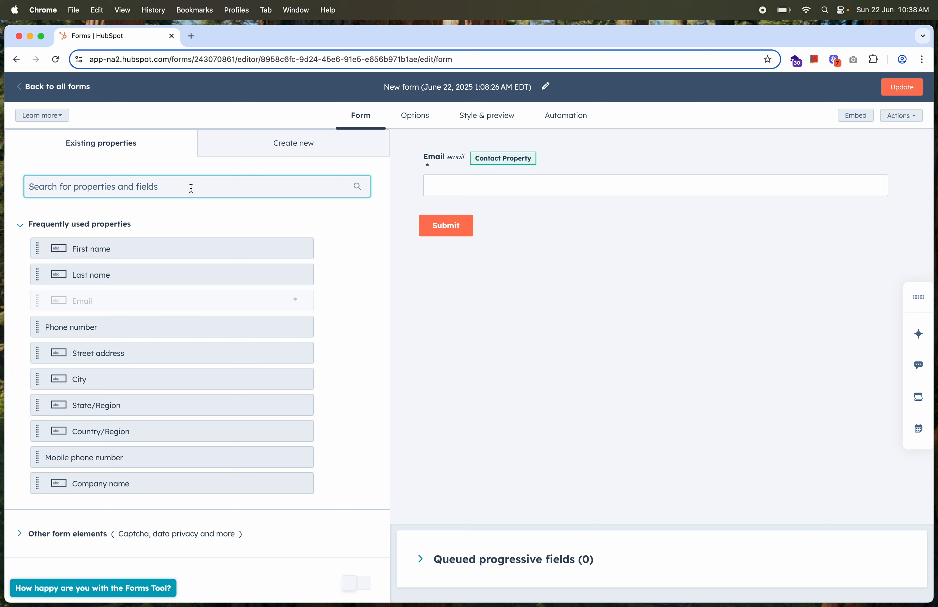
{"action": "type", "text": "f"}
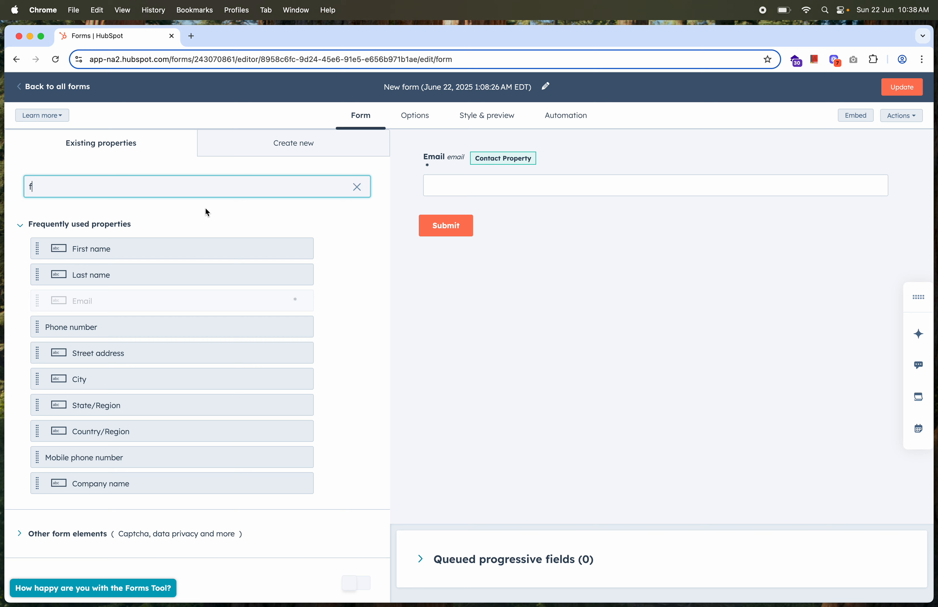
{"action": "left_click_drag", "start_coordinate": [117, 251], "coordinate": [416, 145]}
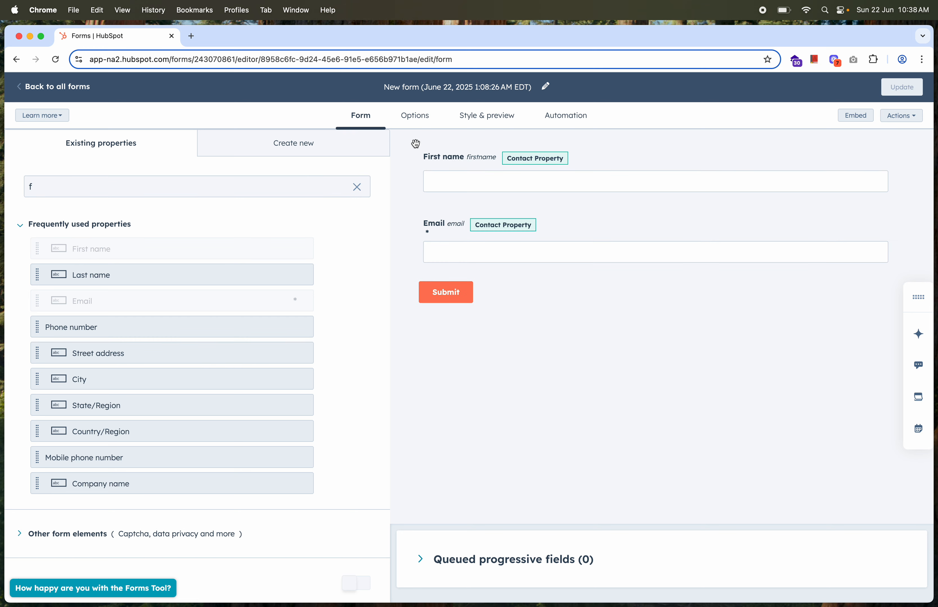
{"action": "left_click_drag", "start_coordinate": [141, 279], "coordinate": [472, 206]}
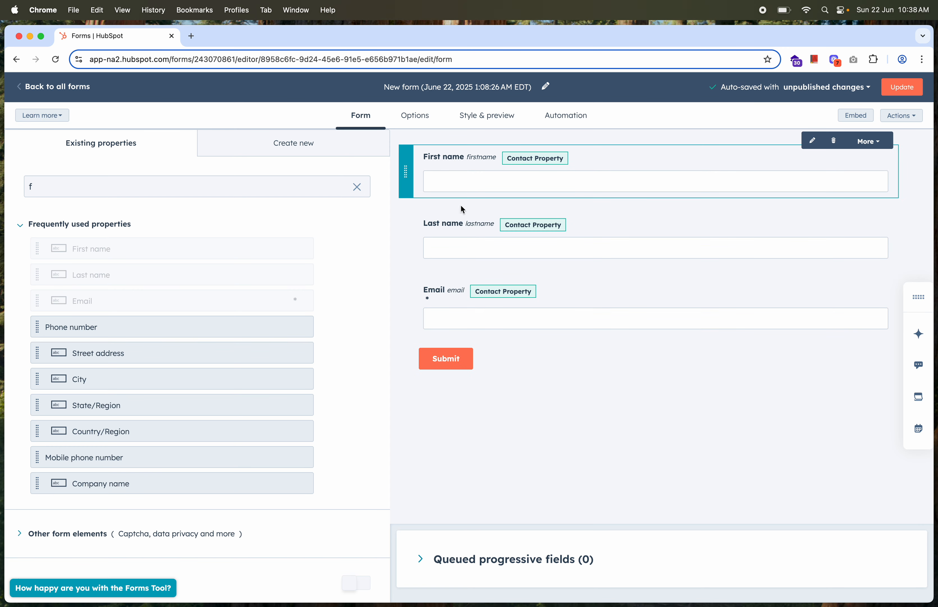
{"action": "left_click_drag", "start_coordinate": [410, 237], "coordinate": [898, 179]}
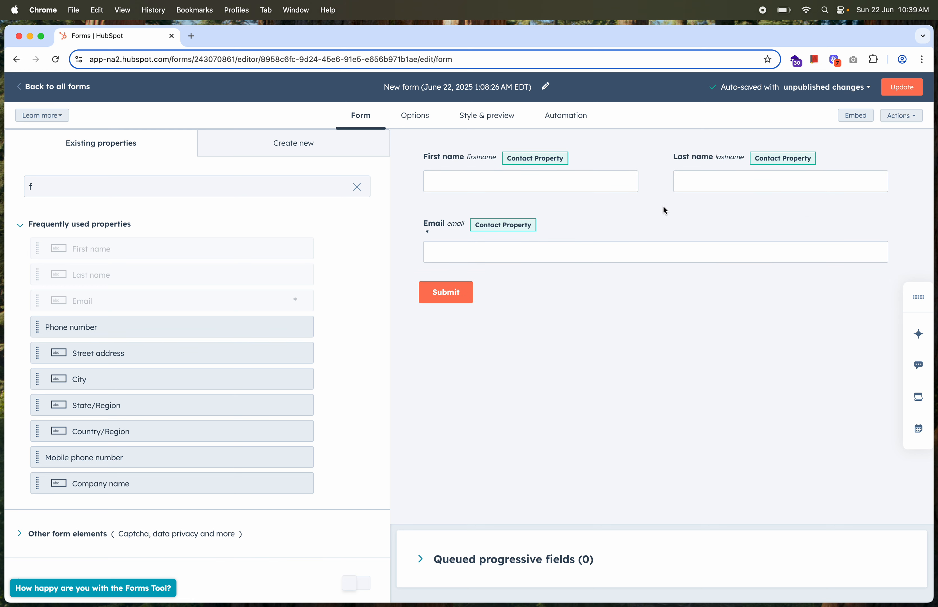
Open the First name field's settings and review its basic options
{"action": "left_click", "coordinate": [465, 182]}
{"action": "scroll", "coordinate": [223, 355], "scroll_direction": "down", "scroll_amount": 5}
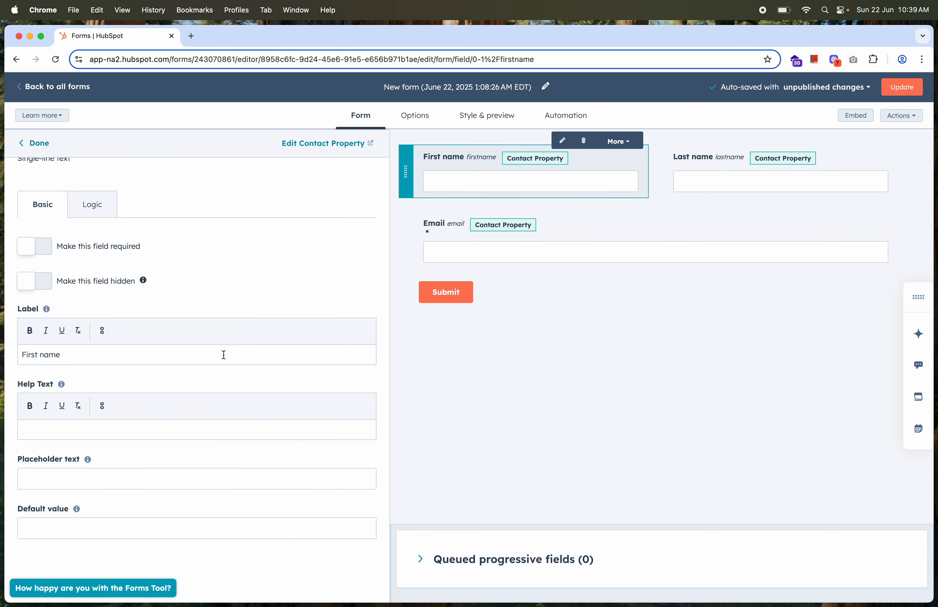
{"action": "scroll", "coordinate": [224, 355], "scroll_direction": "up", "scroll_amount": 3}
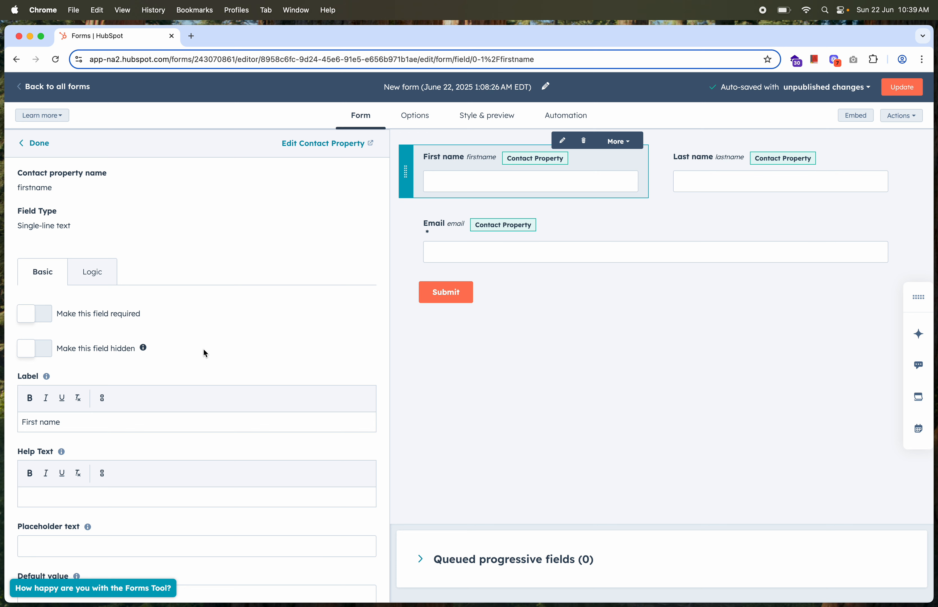
Try the required option and the hidden option on the First name field, switching each one off again
{"action": "left_click", "coordinate": [47, 316]}
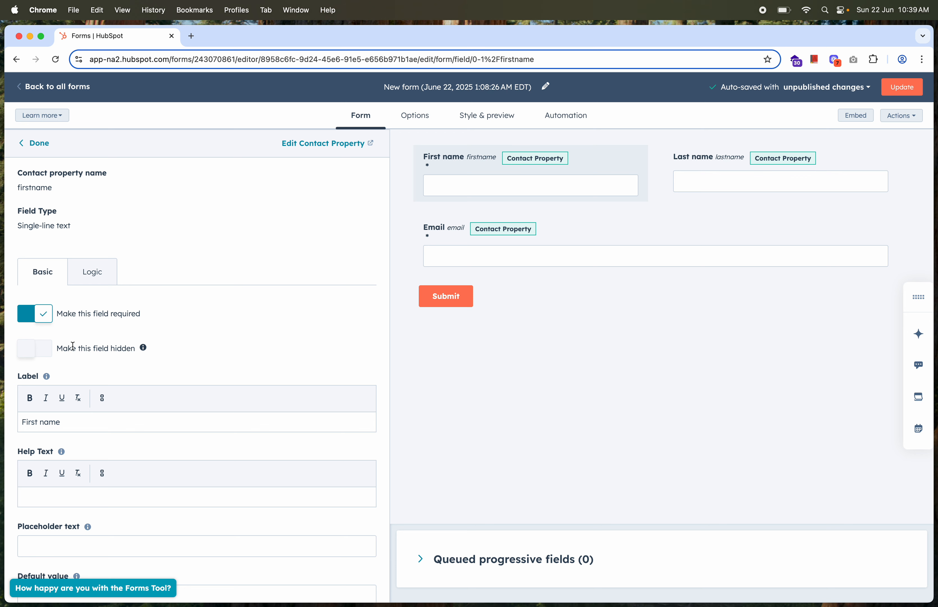
{"action": "left_click", "coordinate": [27, 318]}
{"action": "left_click", "coordinate": [49, 354]}
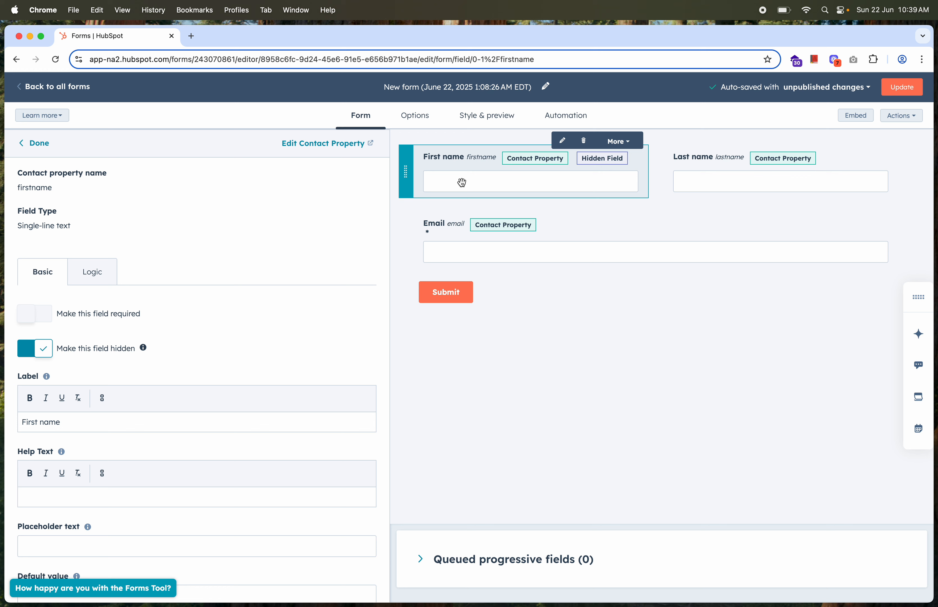
{"action": "left_click", "coordinate": [68, 352]}
Clear the label text of the First name field
{"action": "left_click", "coordinate": [73, 422]}
{"action": "key", "text": "shift+alt+Left"}
{"action": "key", "text": "shift+alt+Left"}
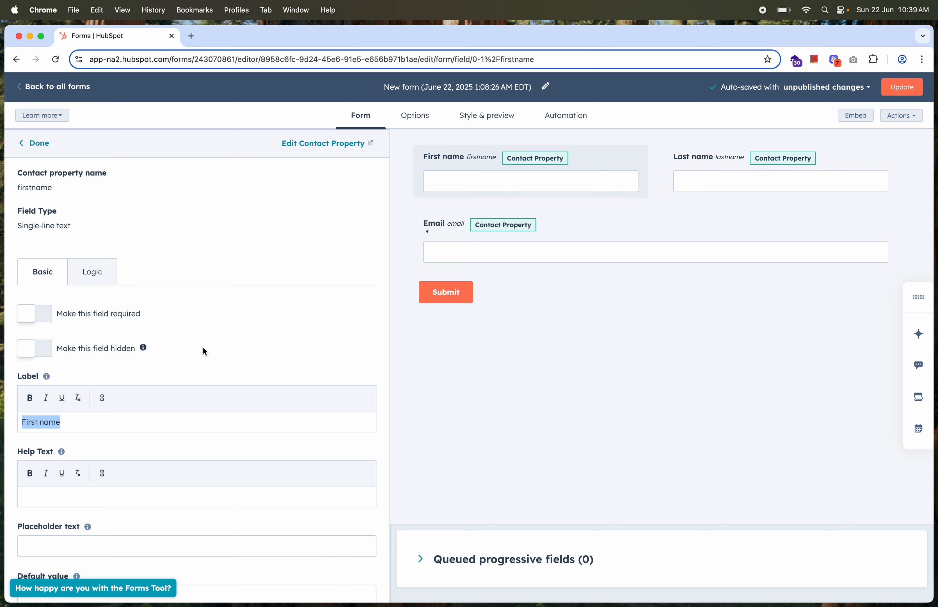
{"action": "key", "text": "BackSpace"}
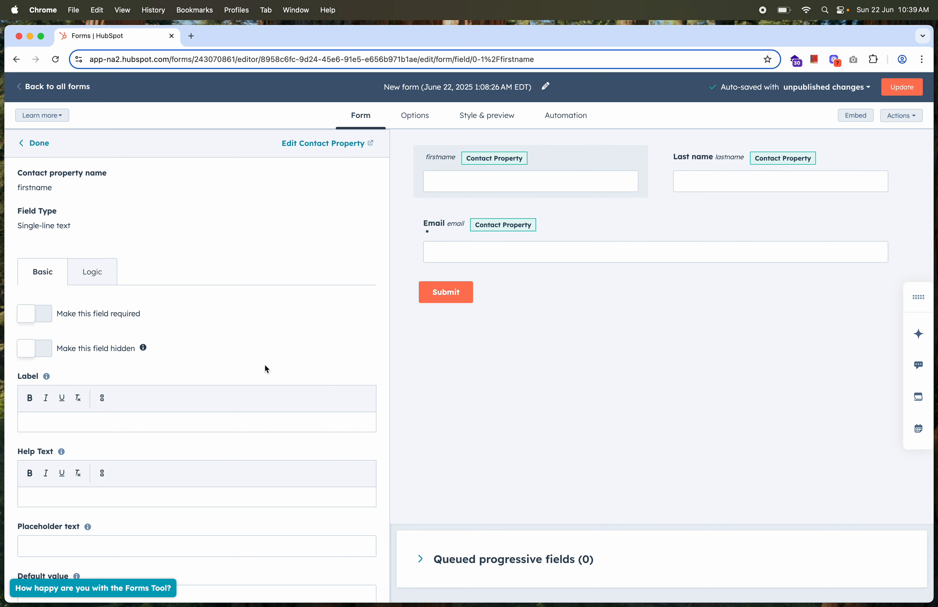
Set the first-name field's placeholder text to "First Name" and finish editing the field
{"action": "scroll", "coordinate": [264, 369], "scroll_direction": "down", "scroll_amount": 2}
{"action": "scroll", "coordinate": [265, 368], "scroll_direction": "down", "scroll_amount": 2}
{"action": "left_click", "coordinate": [126, 476]}
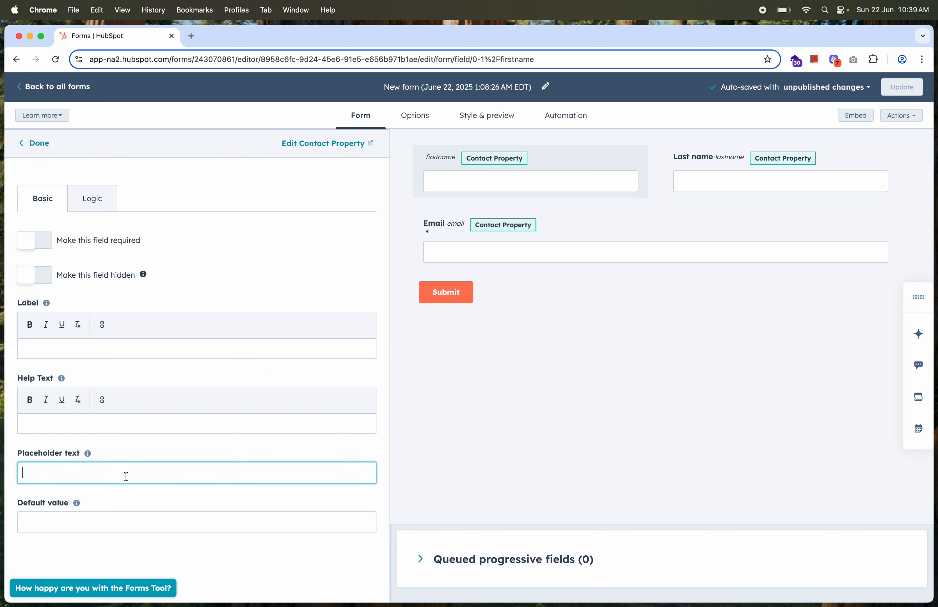
{"action": "type", "text": "First Name"}
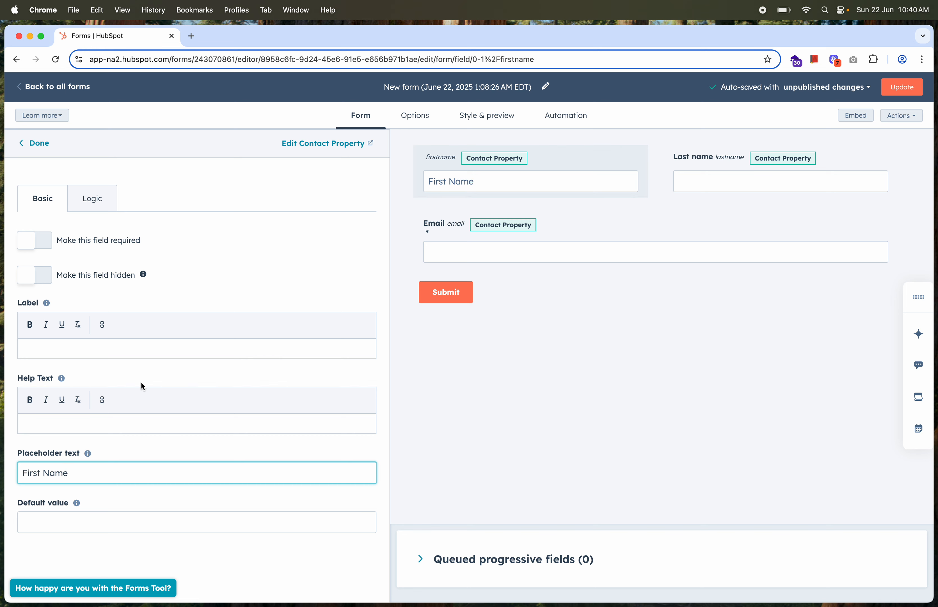
{"action": "scroll", "coordinate": [142, 382], "scroll_direction": "up", "scroll_amount": 3}
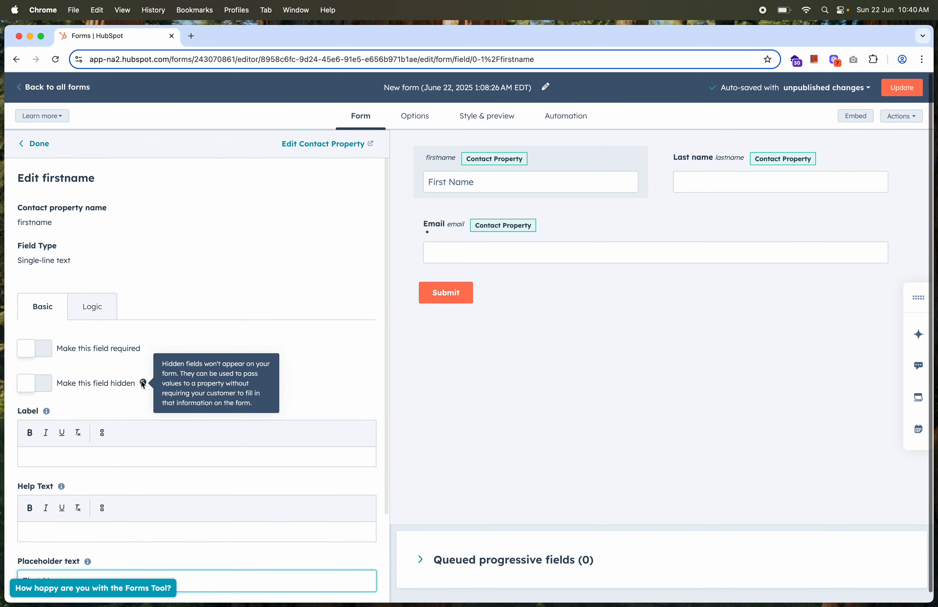
{"action": "scroll", "coordinate": [141, 380], "scroll_direction": "down", "scroll_amount": 2}
{"action": "scroll", "coordinate": [140, 379], "scroll_direction": "up", "scroll_amount": 2}
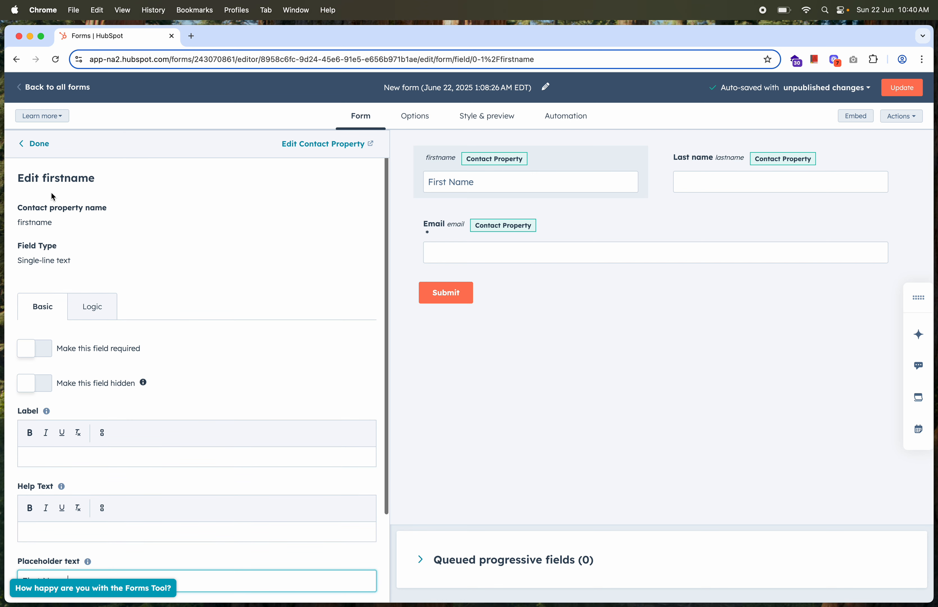
{"action": "left_click", "coordinate": [39, 144]}
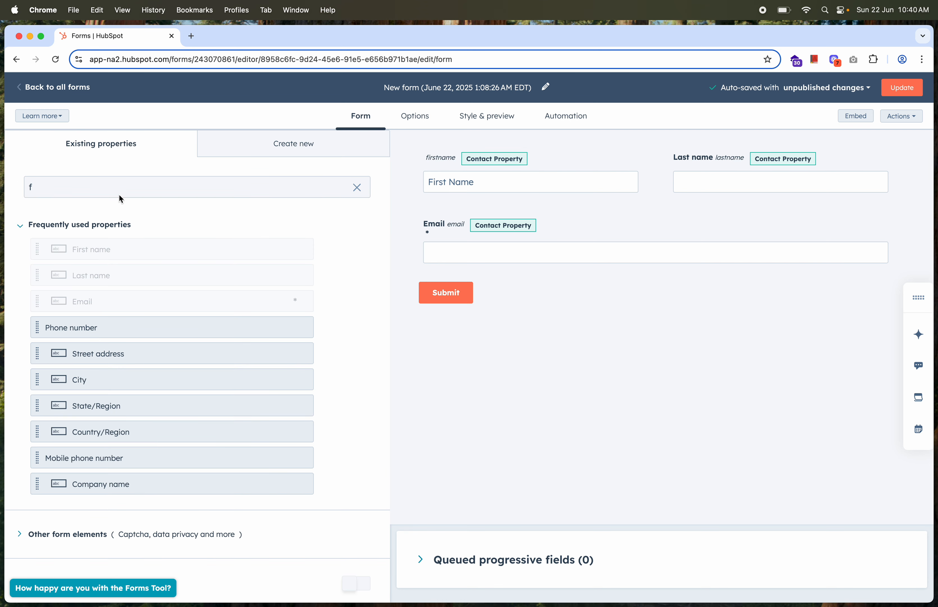
Search the existing properties for "company" and add the Company name contact property below the Email field
{"action": "type", "text": "c"}
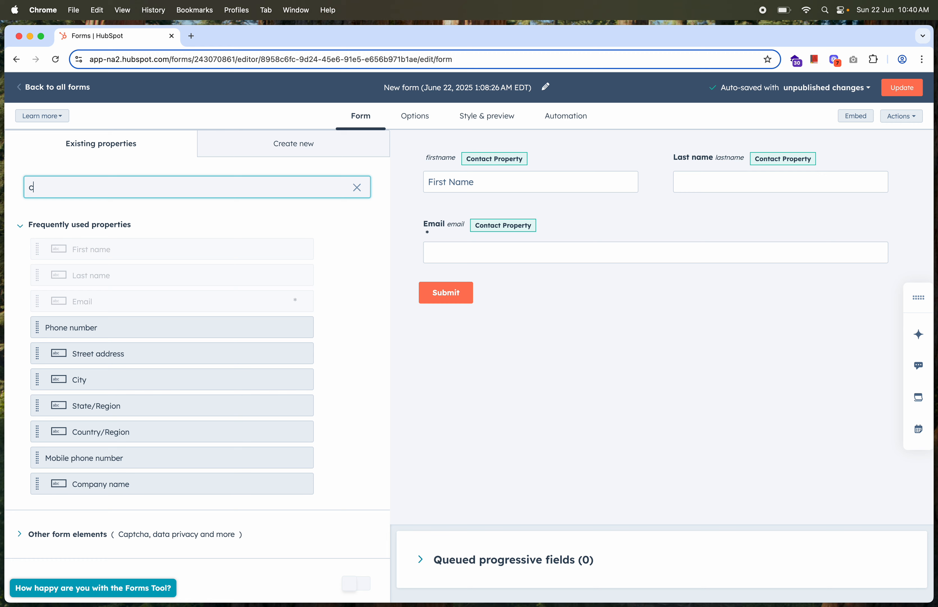
{"action": "type", "text": "ompany"}
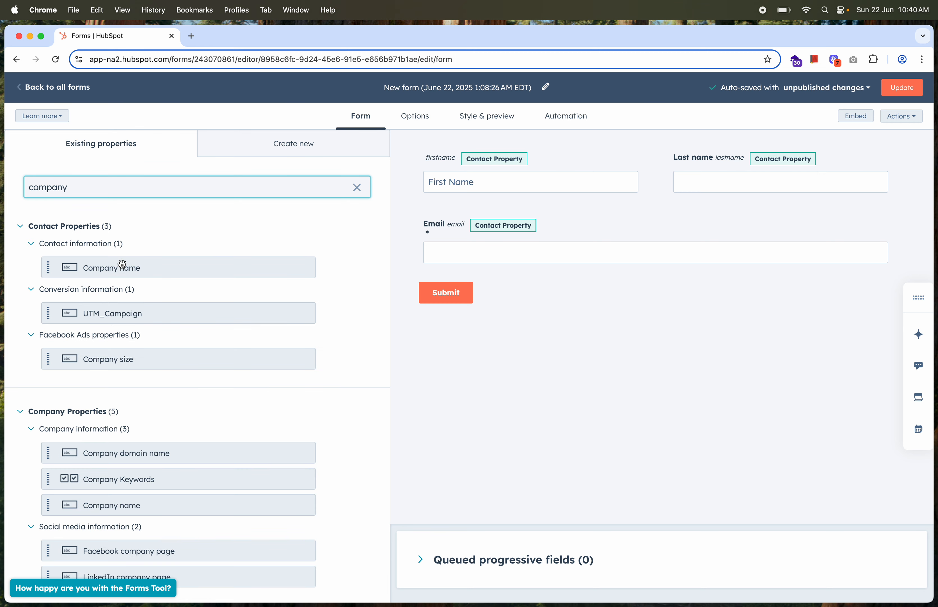
{"action": "left_click_drag", "start_coordinate": [107, 270], "coordinate": [413, 267]}
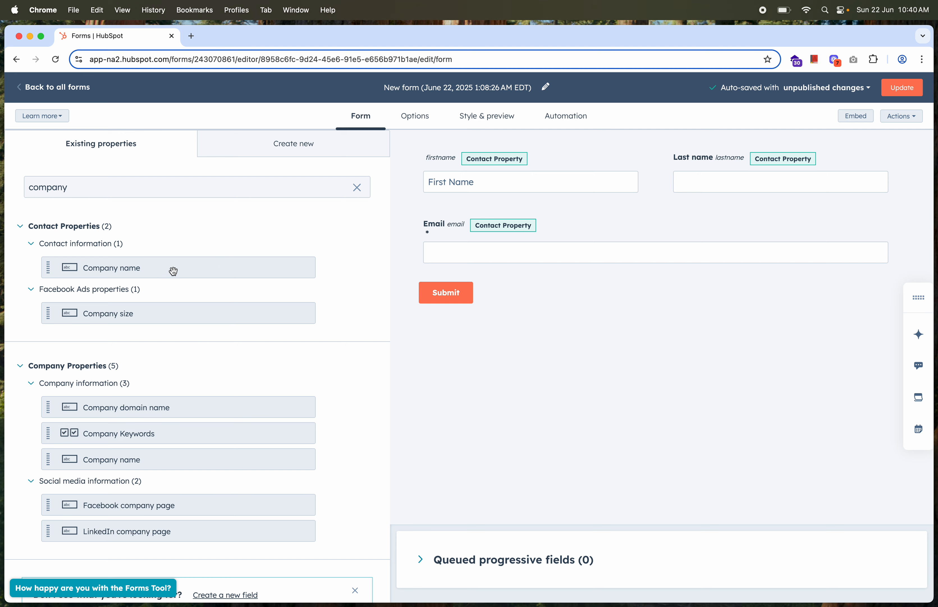
{"action": "left_click_drag", "start_coordinate": [174, 271], "coordinate": [482, 272]}
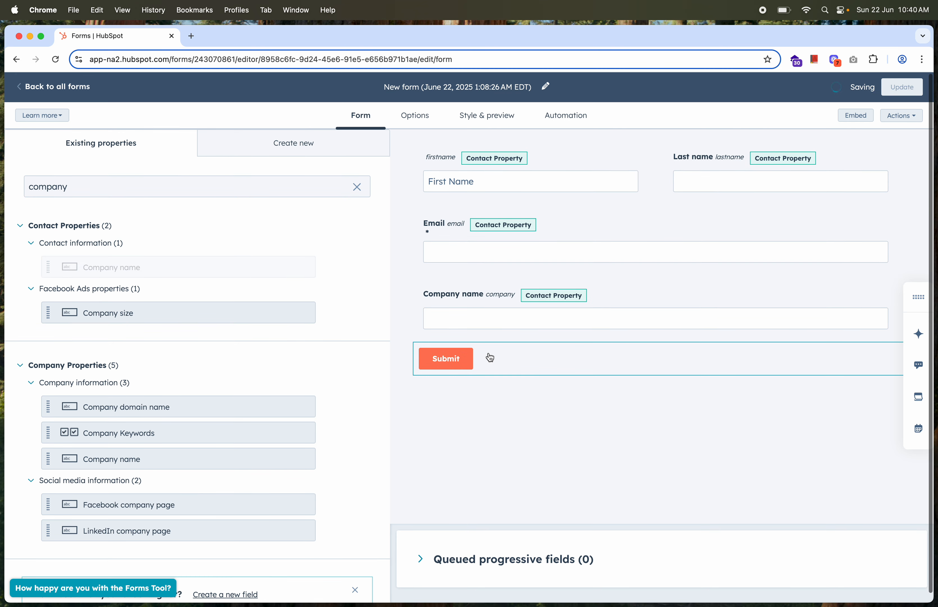
{"action": "left_click", "coordinate": [357, 187]}
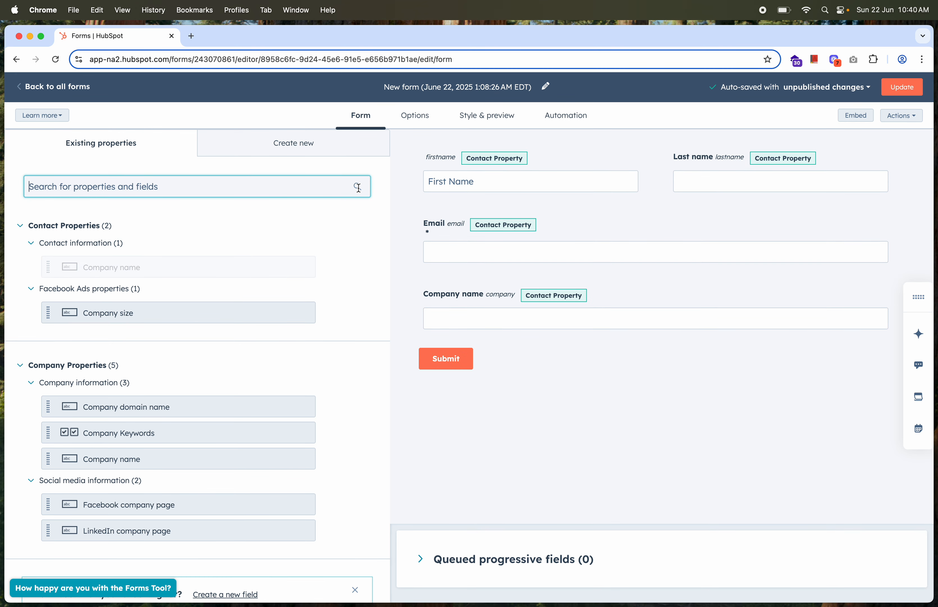
Set the form's data privacy option to "Consent checkbox for communications; form submit as consent to process"
{"action": "scroll", "coordinate": [188, 467], "scroll_direction": "down", "scroll_amount": 2}
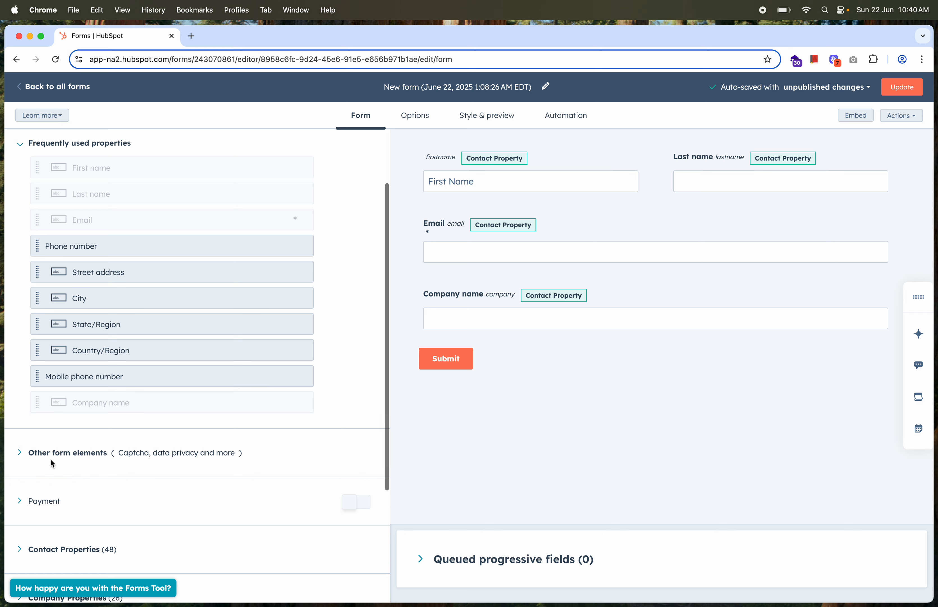
{"action": "left_click", "coordinate": [36, 452]}
{"action": "scroll", "coordinate": [180, 411], "scroll_direction": "down", "scroll_amount": 1}
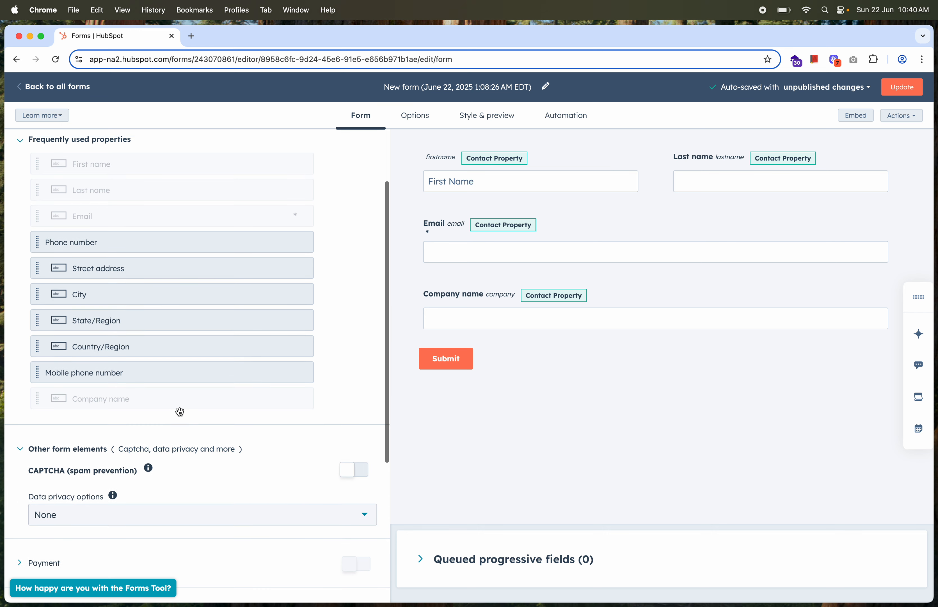
{"action": "scroll", "coordinate": [179, 412], "scroll_direction": "down", "scroll_amount": 3}
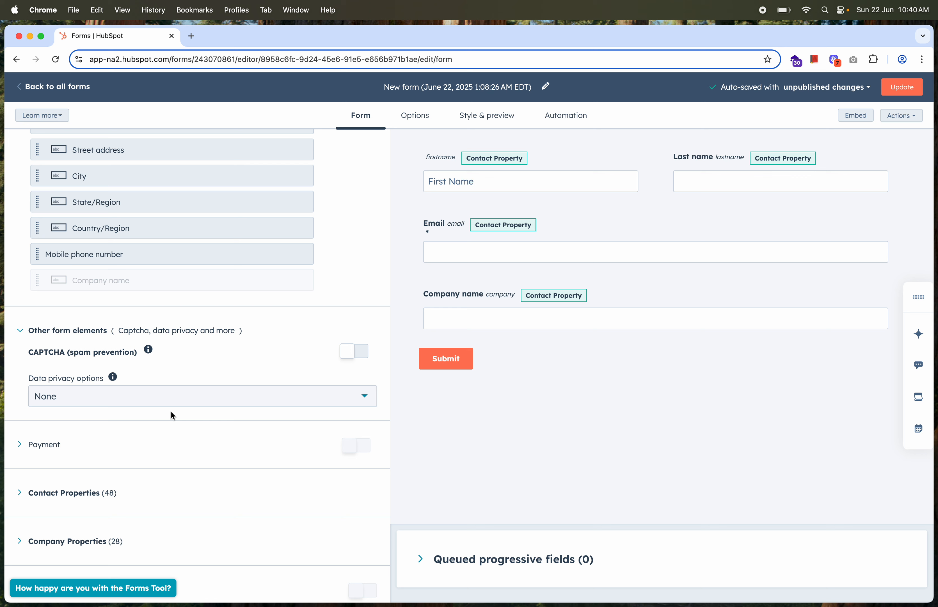
{"action": "left_click", "coordinate": [181, 398]}
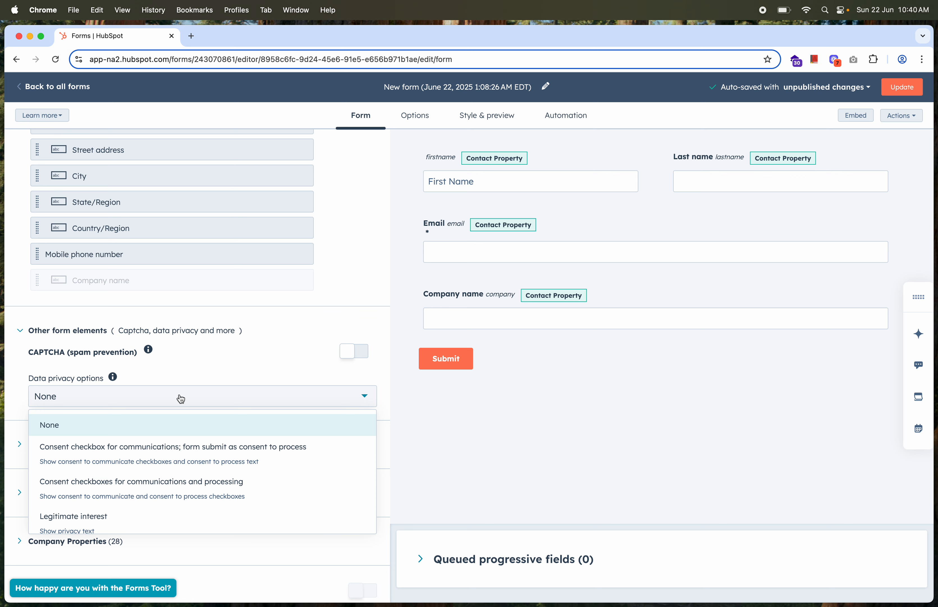
{"action": "scroll", "coordinate": [181, 398], "scroll_direction": "down", "scroll_amount": 3}
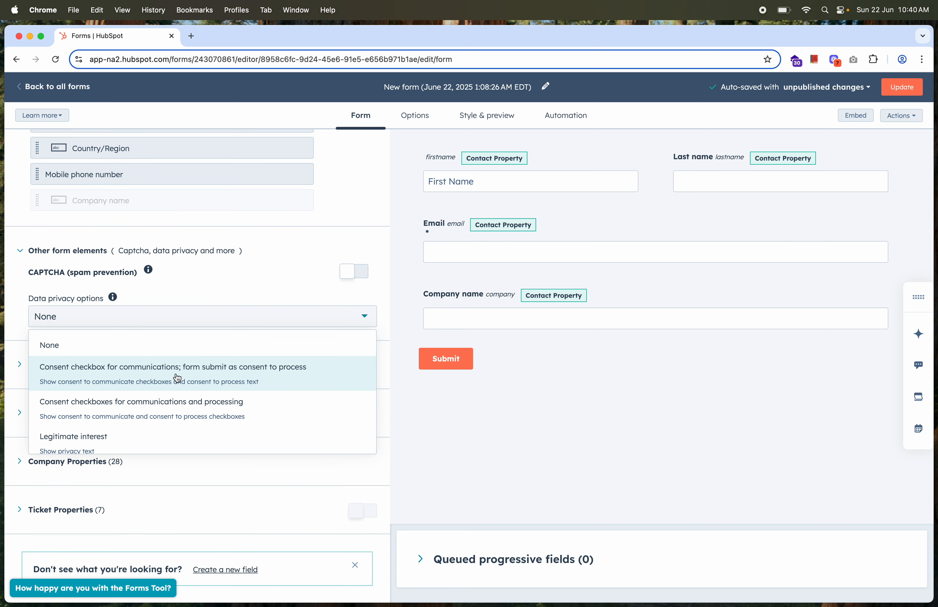
{"action": "left_click", "coordinate": [176, 377]}
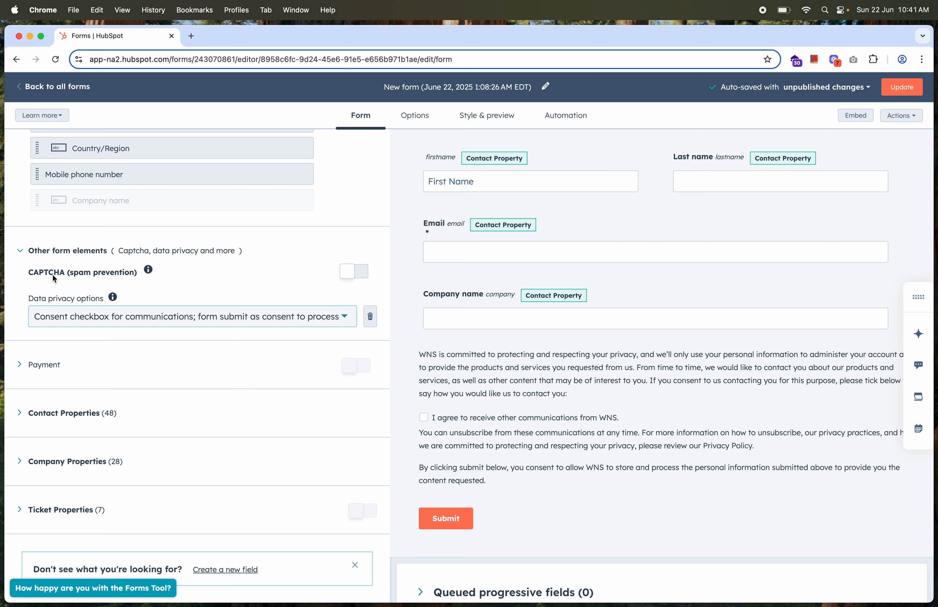
Turn on CAPTCHA spam prevention for the form and look over the updated form layout
{"action": "left_click", "coordinate": [364, 275]}
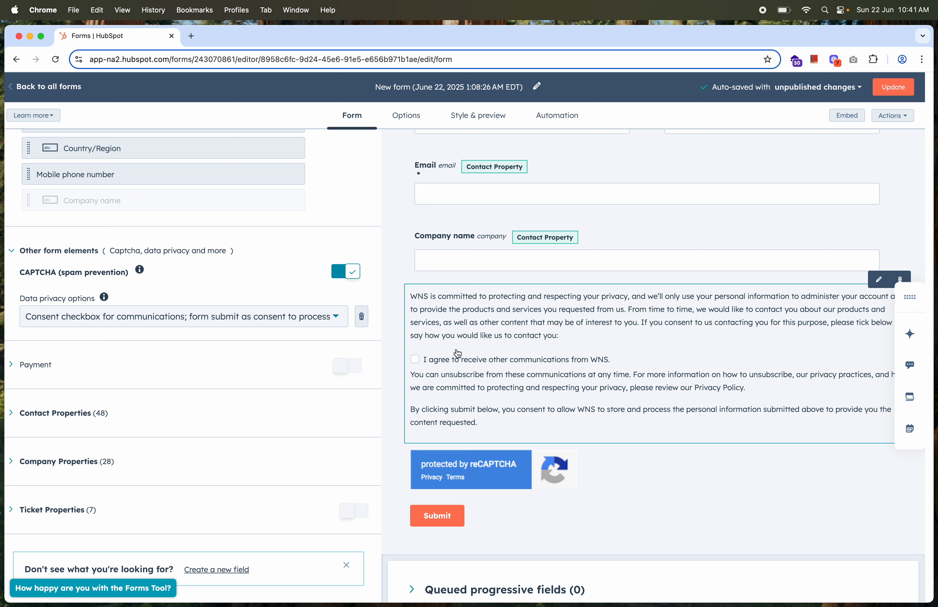
{"action": "scroll", "coordinate": [457, 353], "scroll_direction": "up", "scroll_amount": 1}
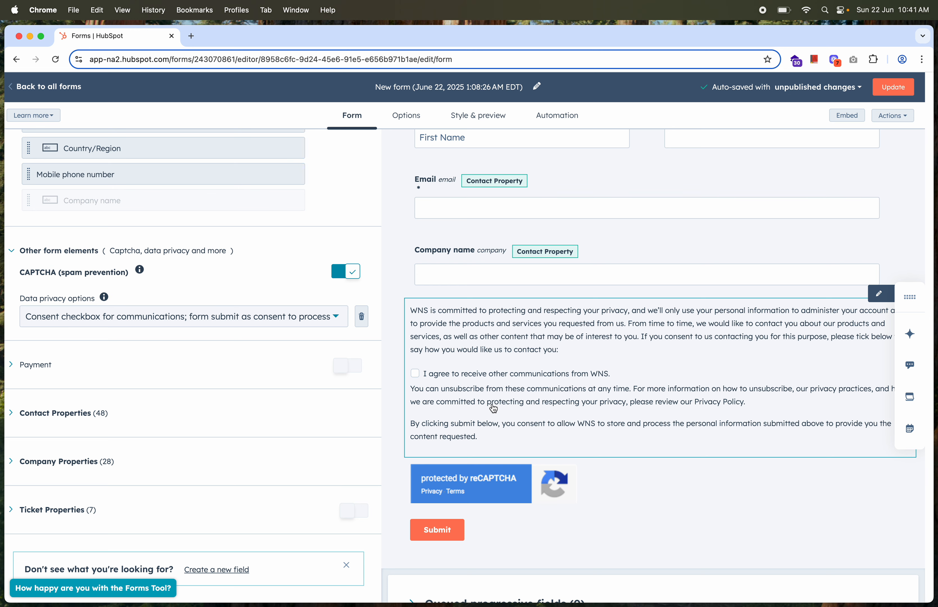
{"action": "scroll", "coordinate": [239, 384], "scroll_direction": "up", "scroll_amount": 5}
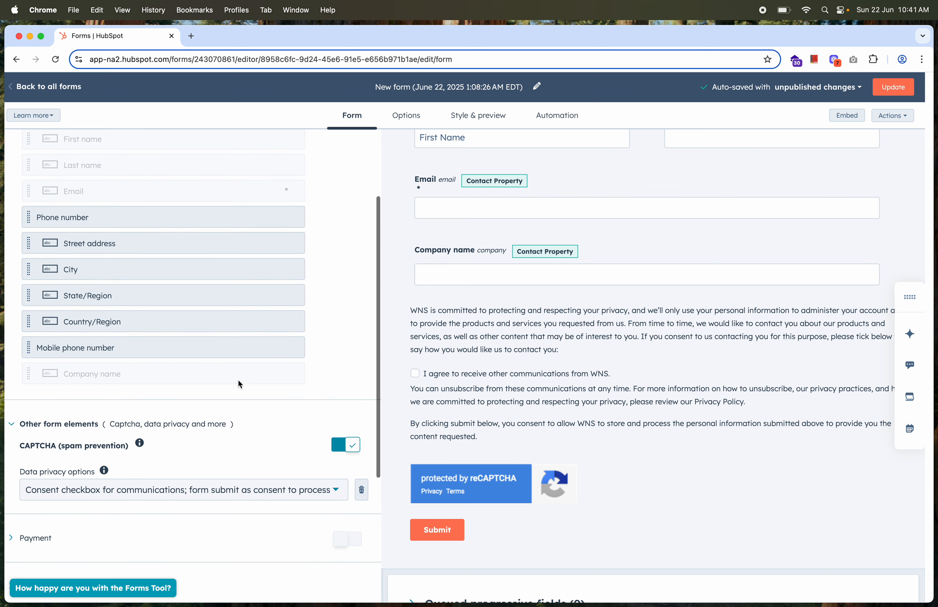
{"action": "scroll", "coordinate": [240, 384], "scroll_direction": "up", "scroll_amount": 3}
{"action": "scroll", "coordinate": [464, 391], "scroll_direction": "up", "scroll_amount": 1}
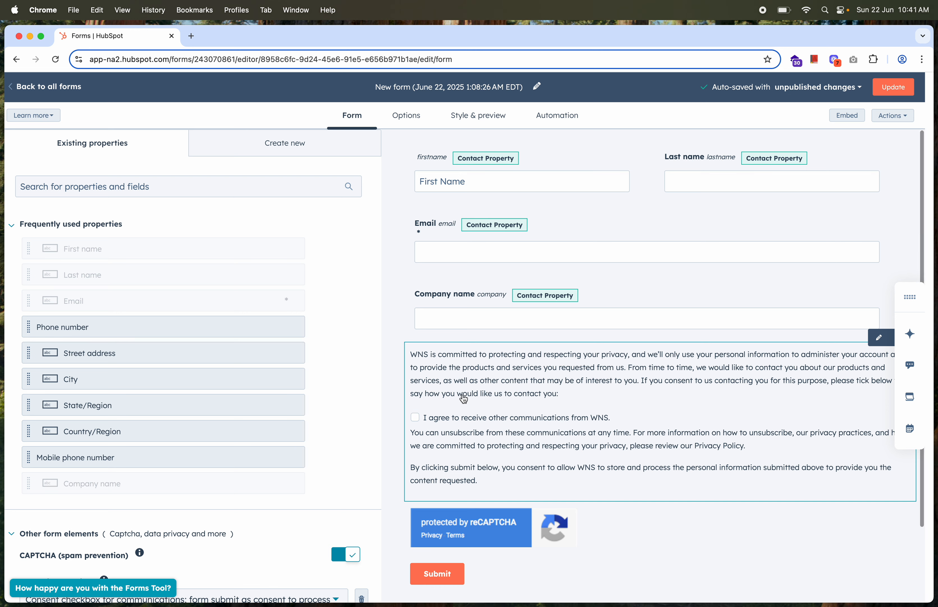
{"action": "scroll", "coordinate": [480, 328], "scroll_direction": "down", "scroll_amount": 2}
{"action": "scroll", "coordinate": [480, 337], "scroll_direction": "up", "scroll_amount": 2}
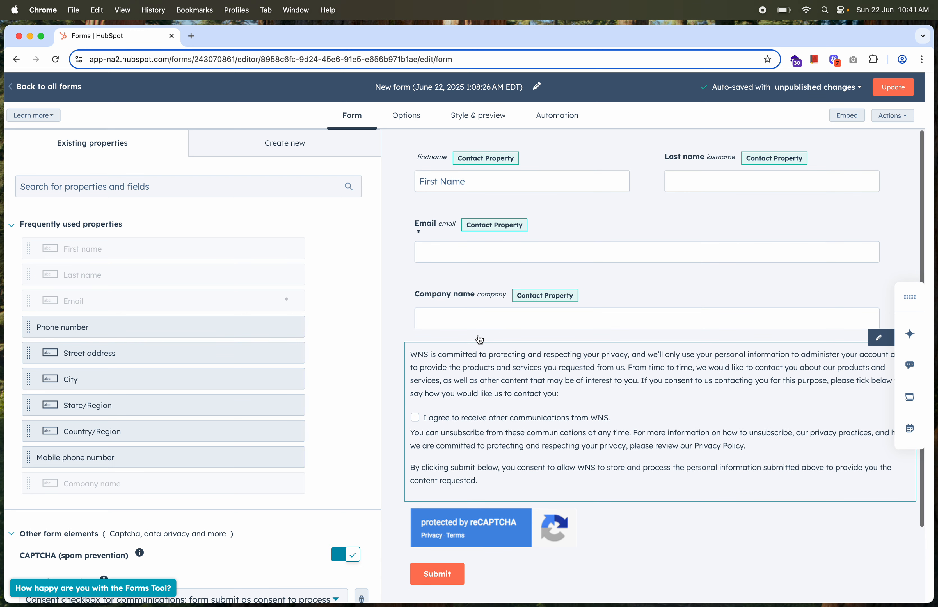
Try redirecting submitters to a HubSpot page or external URL, view the available locations, and switch back to the thank you message
{"action": "left_click", "coordinate": [407, 122]}
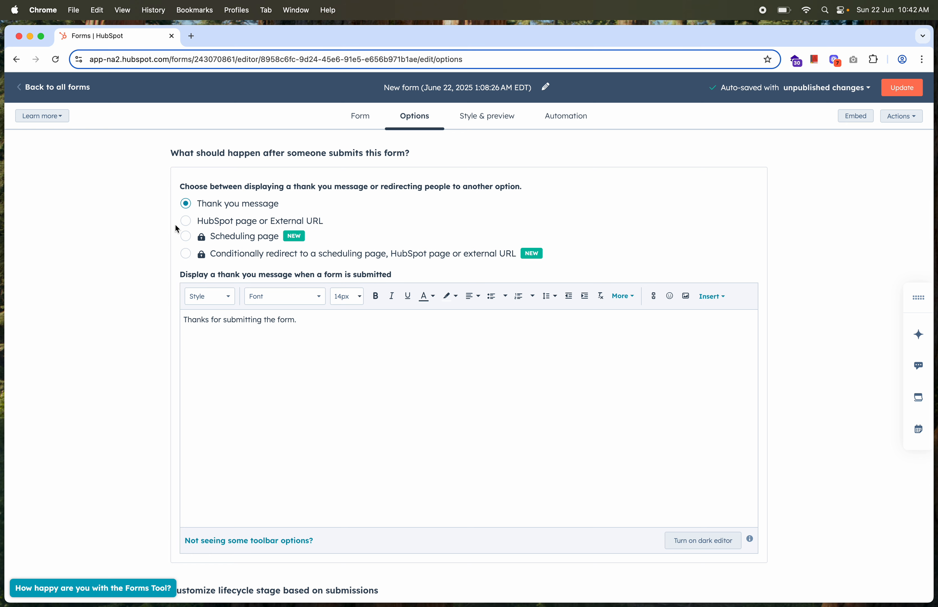
{"action": "left_click", "coordinate": [187, 220]}
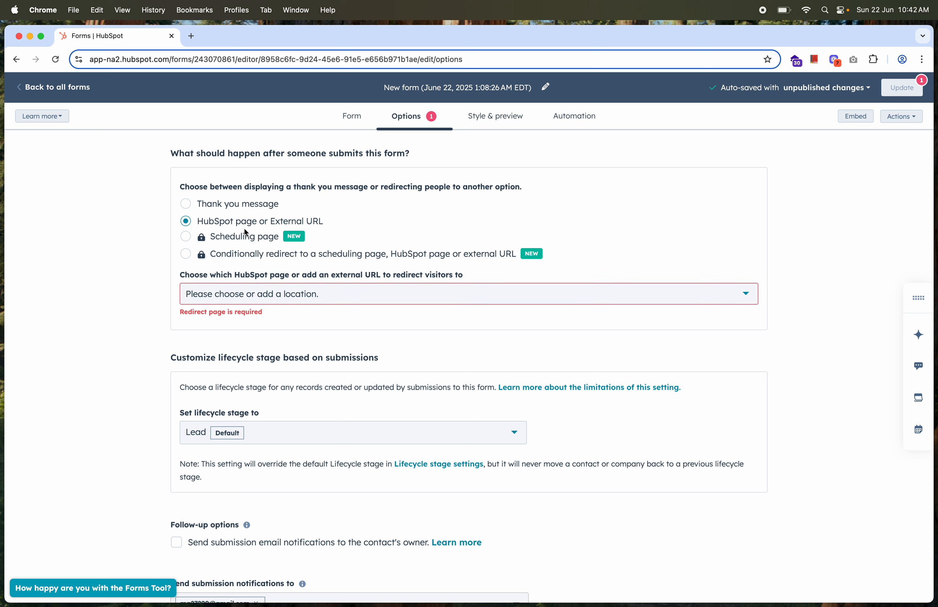
{"action": "left_click", "coordinate": [252, 300]}
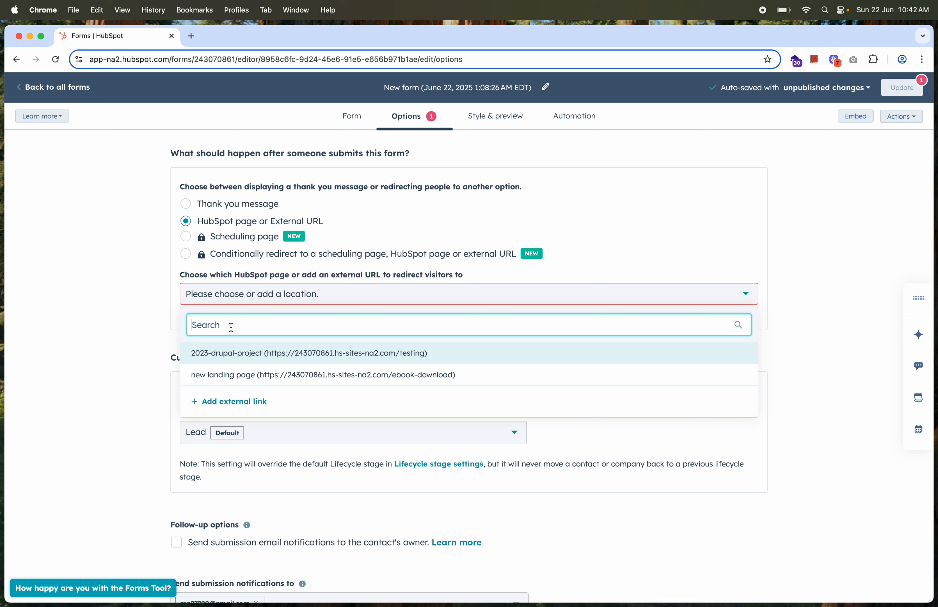
{"action": "left_click", "coordinate": [131, 328]}
{"action": "left_click", "coordinate": [186, 204]}
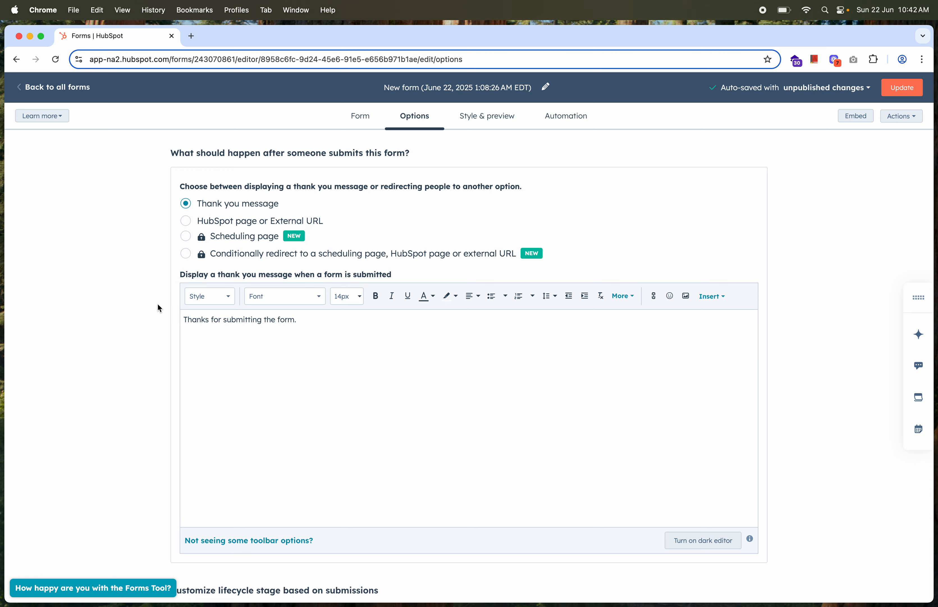
Look through the lifecycle stages that can be assigned on form submission, leaving the default selected
{"action": "scroll", "coordinate": [158, 304], "scroll_direction": "down", "scroll_amount": 6}
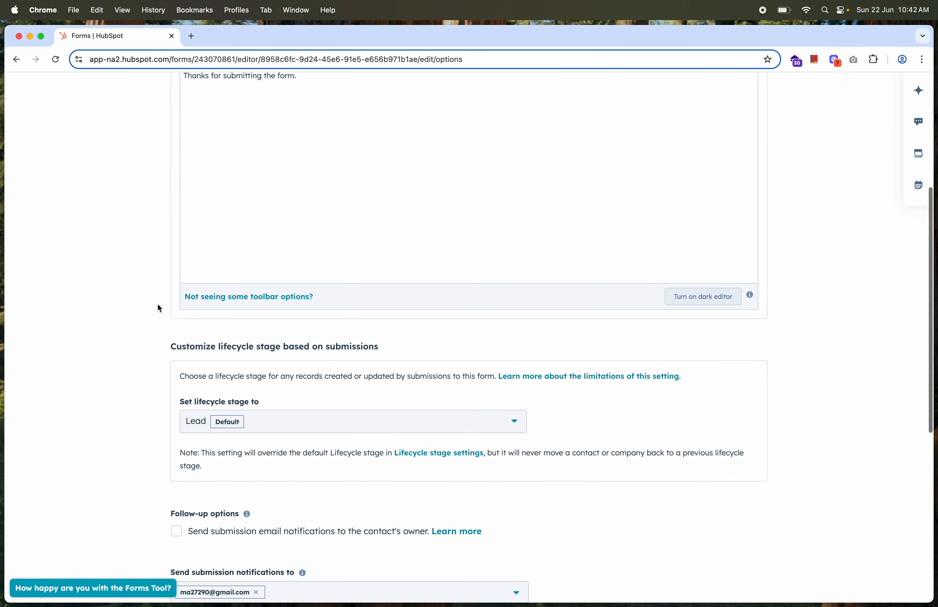
{"action": "scroll", "coordinate": [300, 389], "scroll_direction": "down", "scroll_amount": 1}
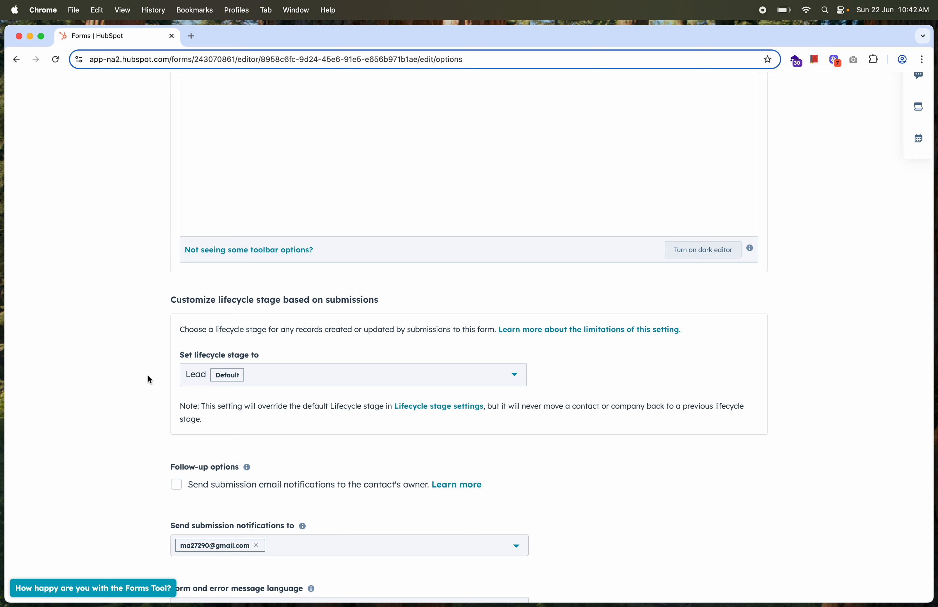
{"action": "scroll", "coordinate": [148, 375], "scroll_direction": "down", "scroll_amount": 1}
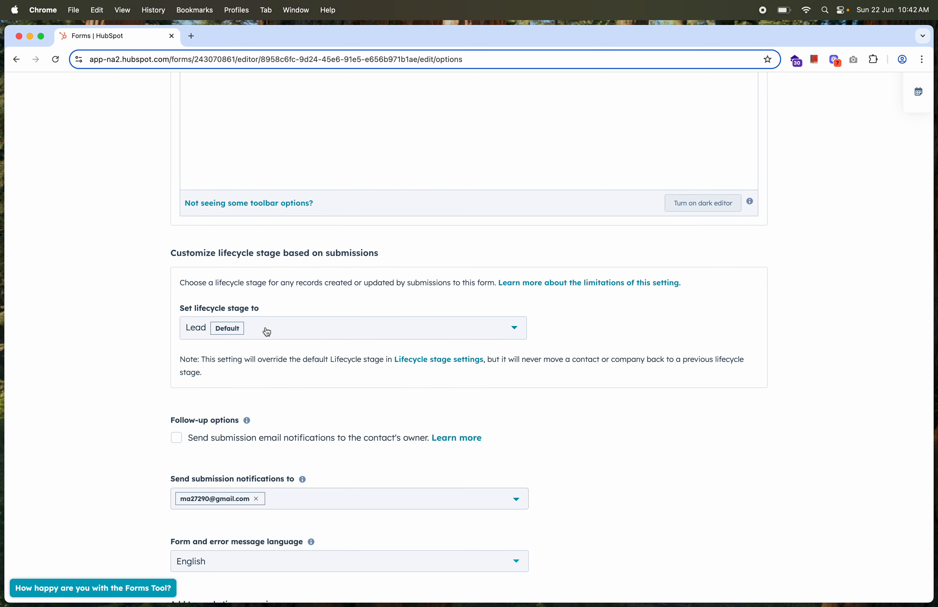
{"action": "left_click", "coordinate": [279, 329]}
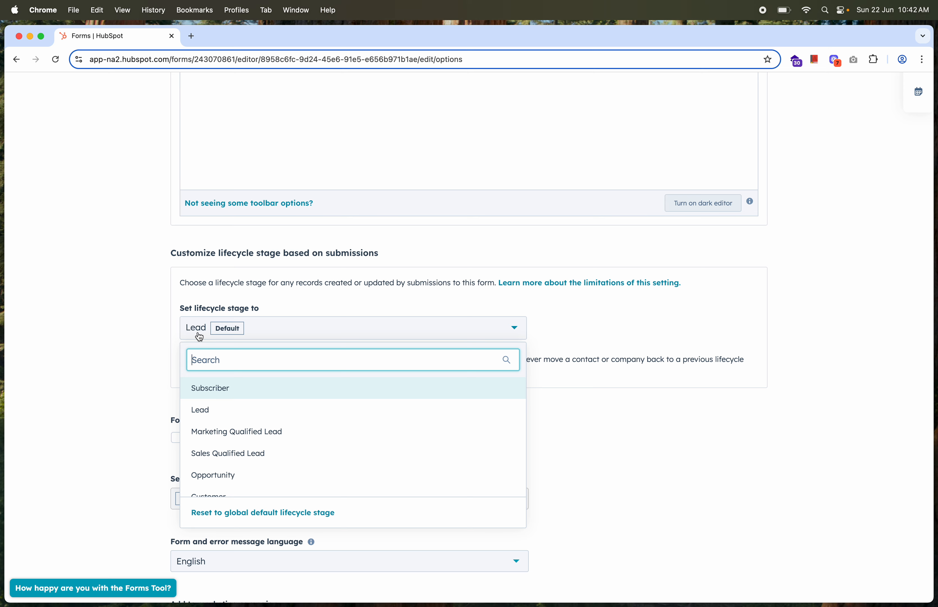
{"action": "left_click", "coordinate": [163, 362]}
View the recipients available for submission notifications without adding one
{"action": "scroll", "coordinate": [163, 365], "scroll_direction": "down", "scroll_amount": 5}
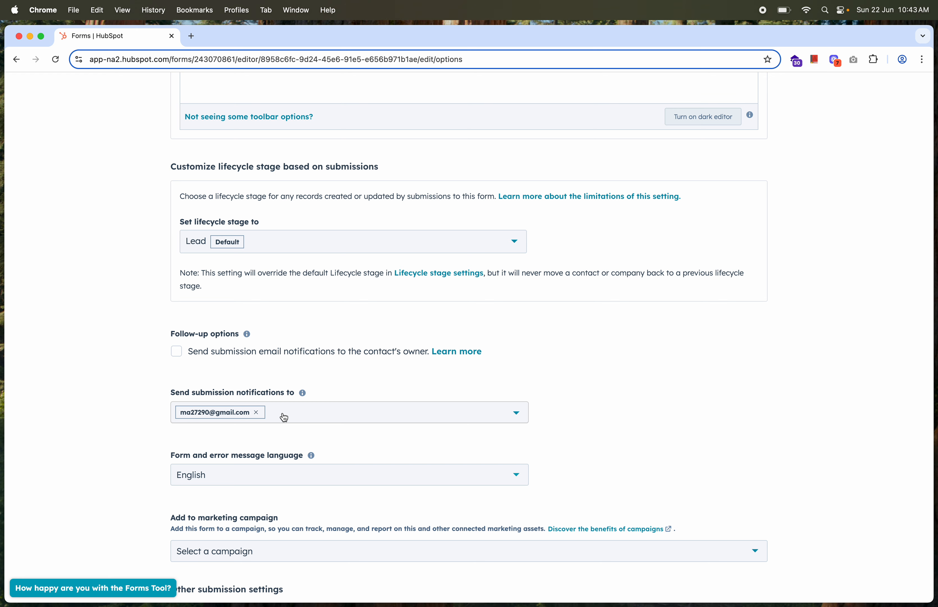
{"action": "scroll", "coordinate": [284, 417], "scroll_direction": "down", "scroll_amount": 2}
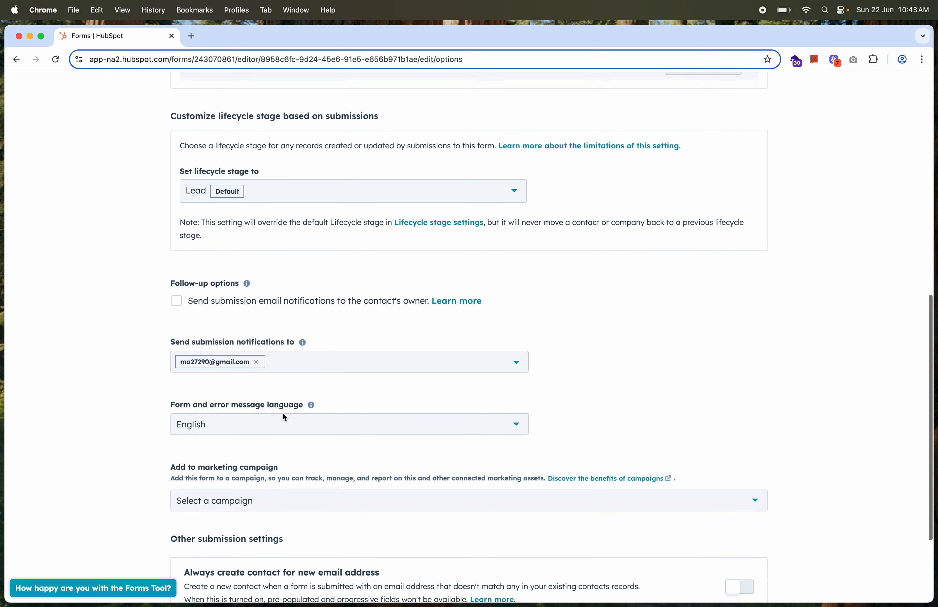
{"action": "left_click", "coordinate": [289, 360]}
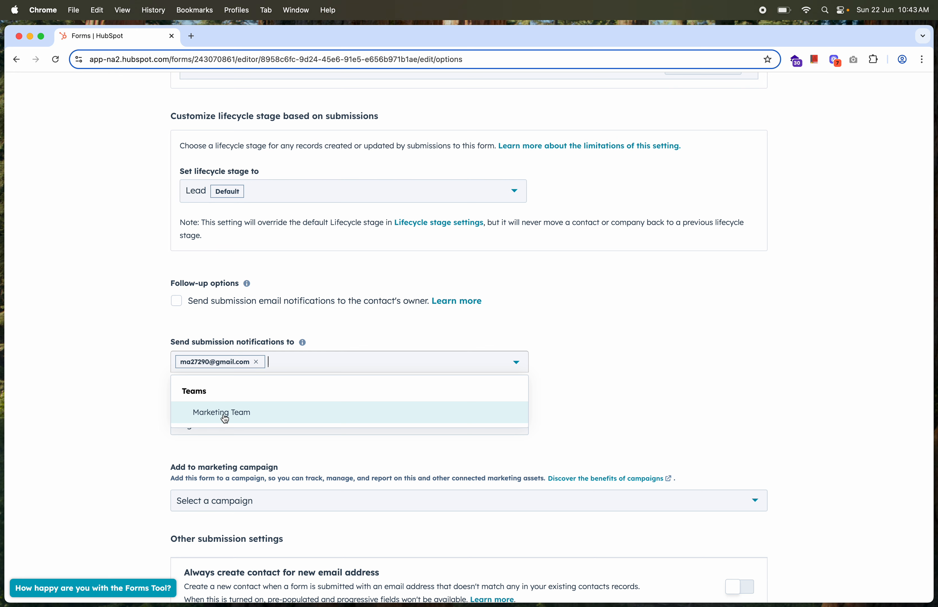
{"action": "left_click", "coordinate": [146, 406]}
Look through the form and error message languages and the marketing campaigns the form can be added to
{"action": "scroll", "coordinate": [146, 407], "scroll_direction": "down", "scroll_amount": 2}
{"action": "scroll", "coordinate": [145, 406], "scroll_direction": "down", "scroll_amount": 1}
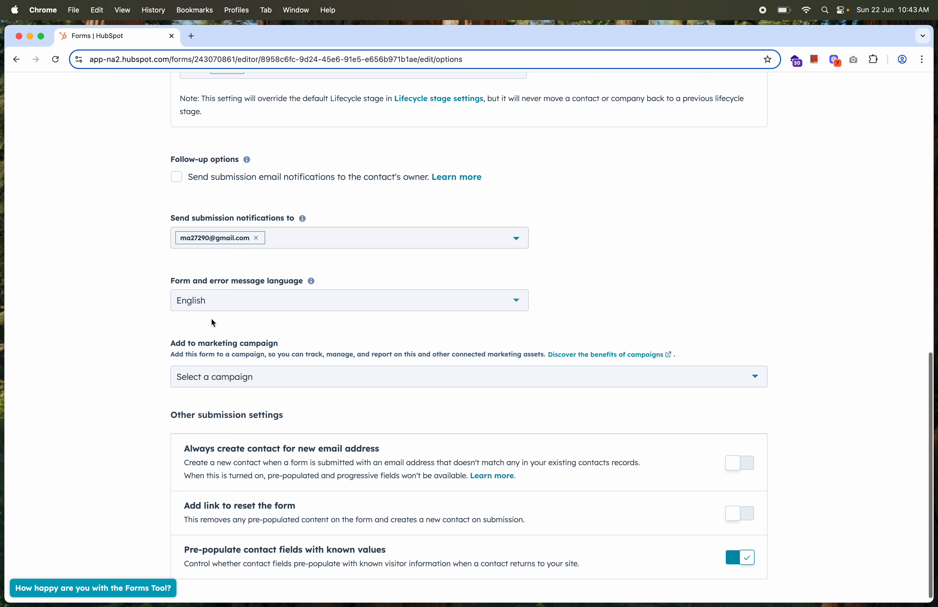
{"action": "left_click", "coordinate": [224, 297]}
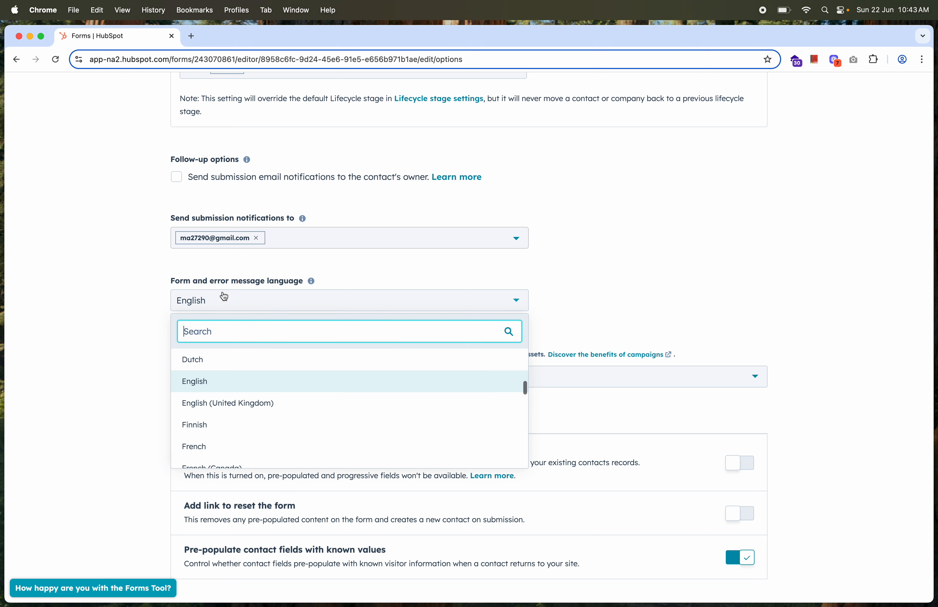
{"action": "left_click", "coordinate": [123, 339]}
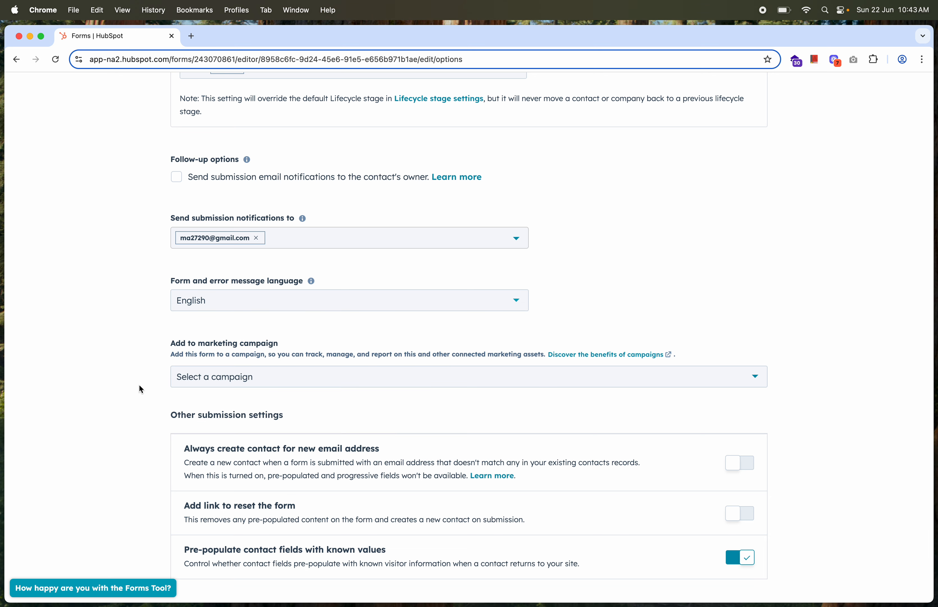
{"action": "scroll", "coordinate": [153, 402], "scroll_direction": "down", "scroll_amount": 1}
{"action": "left_click", "coordinate": [231, 370]}
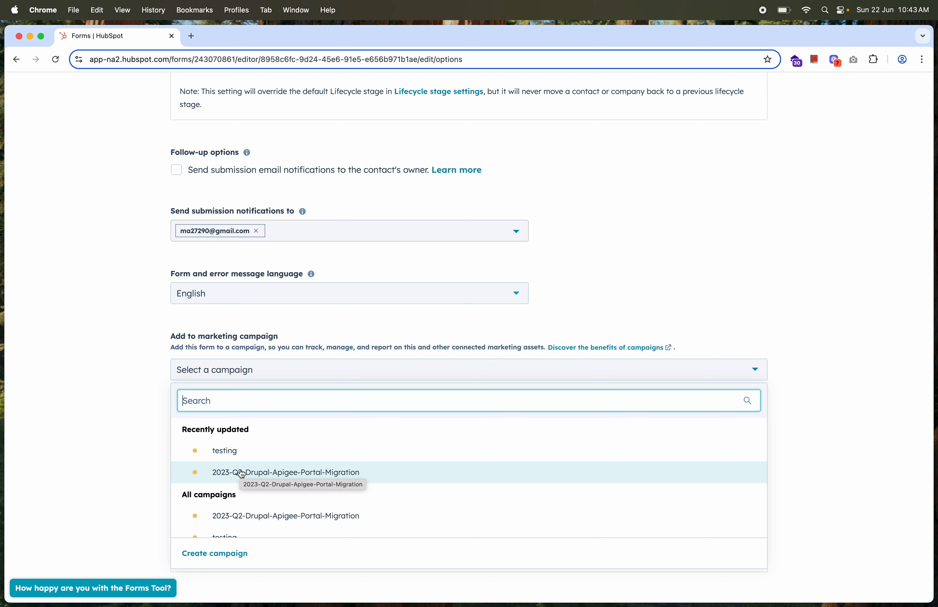
{"action": "left_click", "coordinate": [141, 399]}
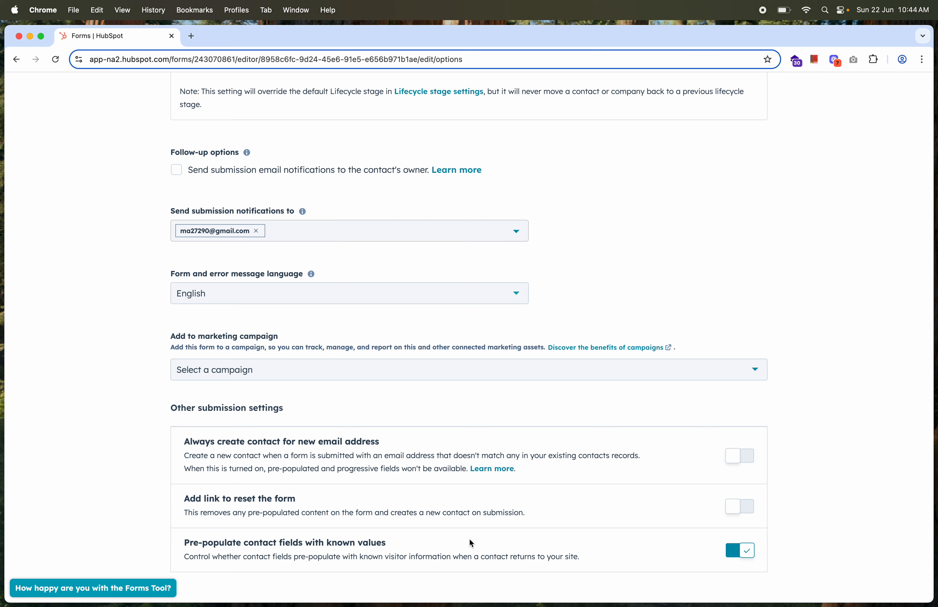
Apply the Linear input theme to the form in the style settings
{"action": "scroll", "coordinate": [559, 325], "scroll_direction": "up", "scroll_amount": 10}
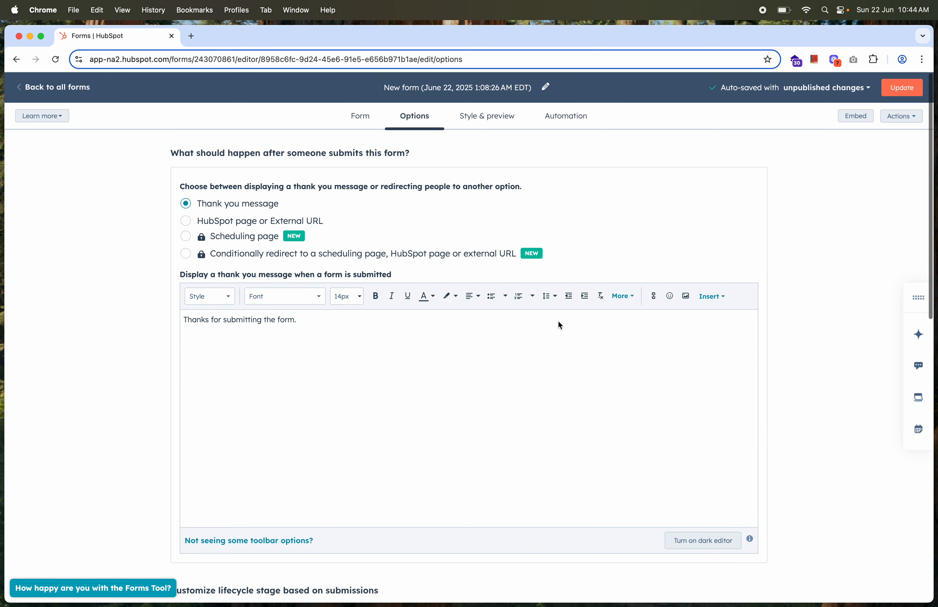
{"action": "left_click", "coordinate": [479, 120]}
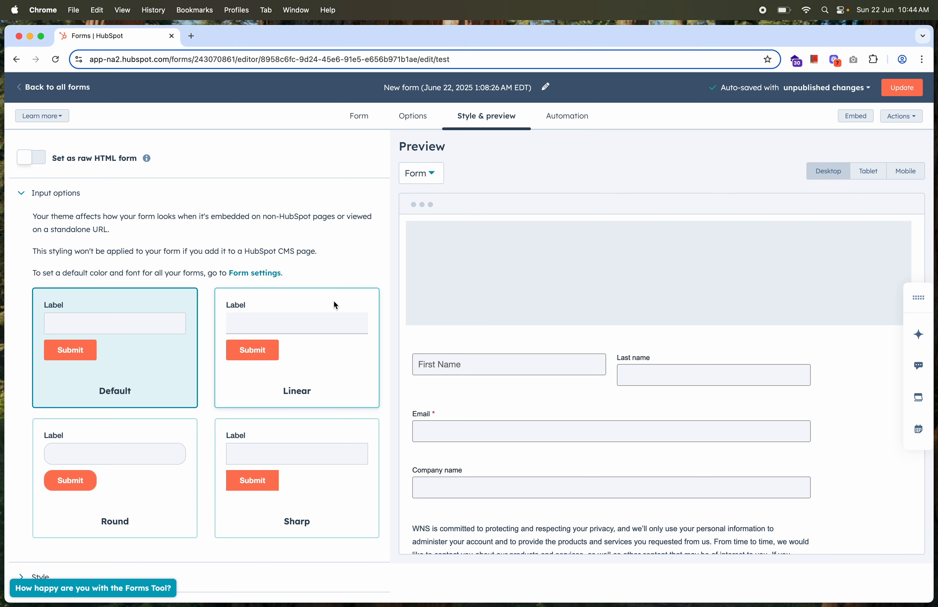
{"action": "left_click", "coordinate": [320, 358]}
{"action": "scroll", "coordinate": [273, 380], "scroll_direction": "down", "scroll_amount": 1}
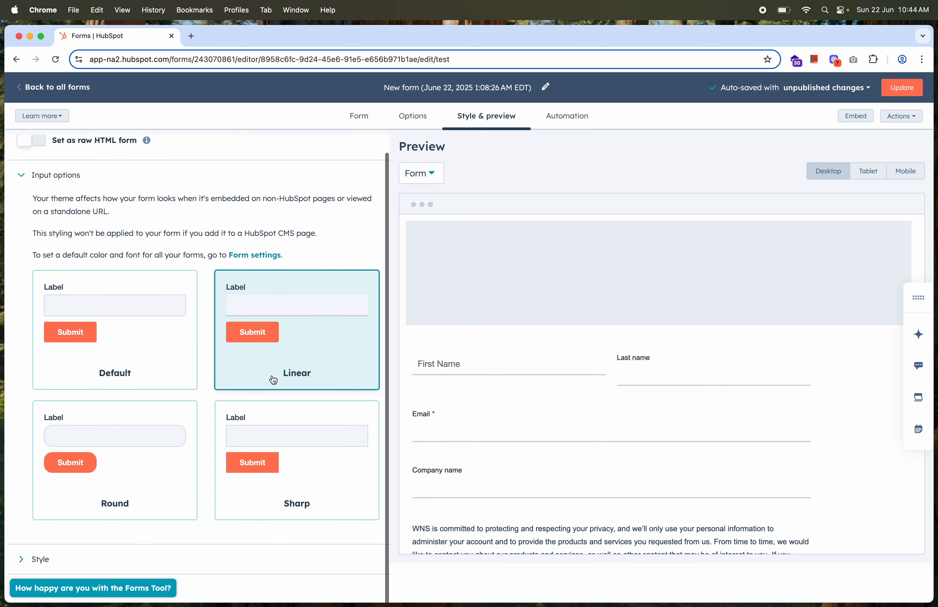
Try the Round and Sharp input themes on the form, and return it to the Linear theme
{"action": "left_click", "coordinate": [159, 430]}
{"action": "left_click", "coordinate": [280, 445]}
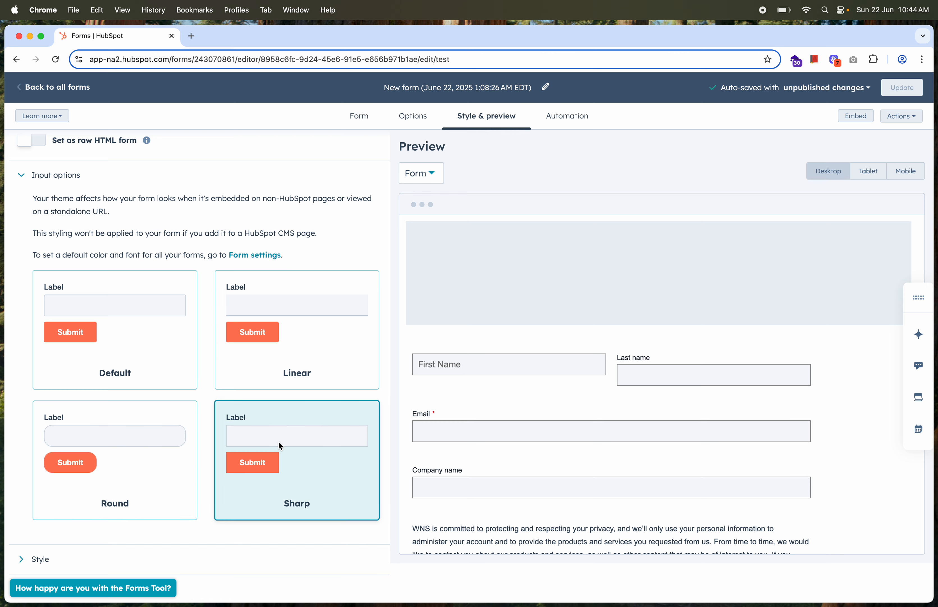
{"action": "scroll", "coordinate": [301, 368], "scroll_direction": "down", "scroll_amount": 3}
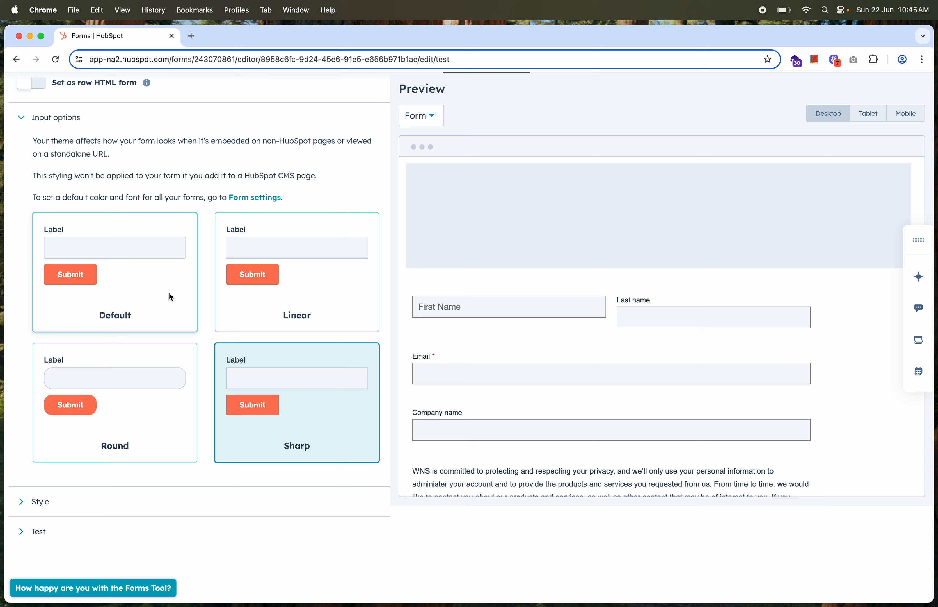
{"action": "left_click", "coordinate": [261, 272]}
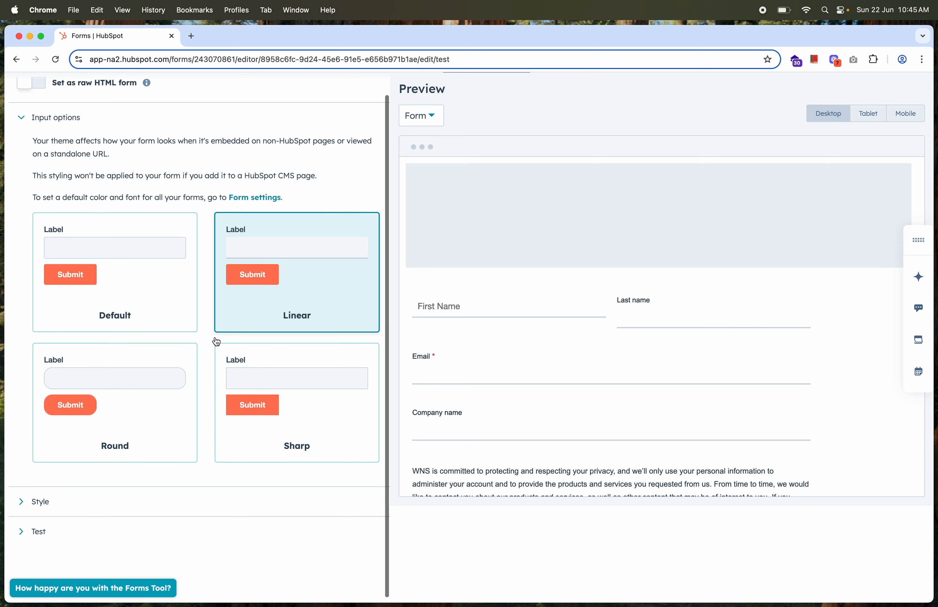
Look through the style settings for width, text, thank you message and button, and the option to preview as a specific contact
{"action": "left_click", "coordinate": [59, 505]}
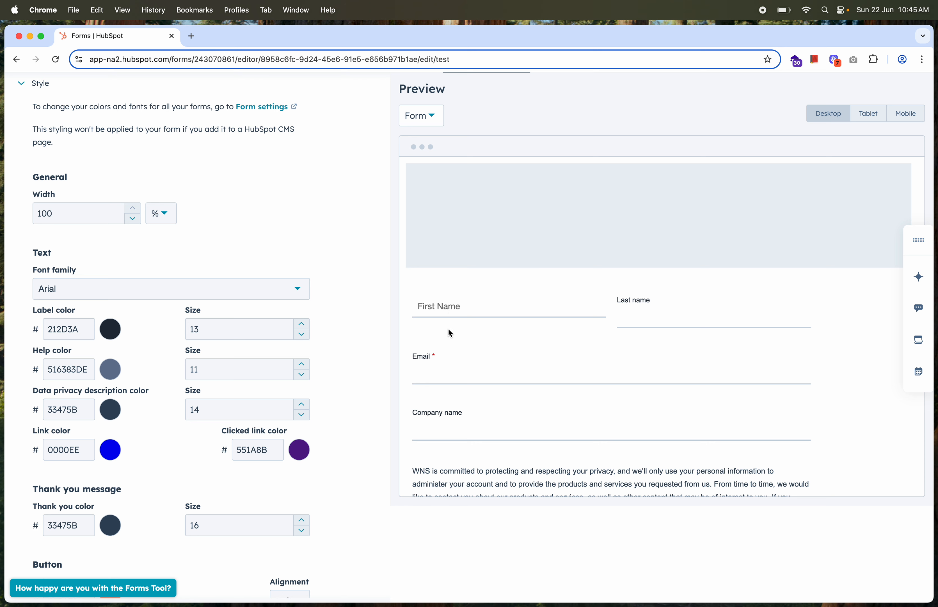
{"action": "scroll", "coordinate": [154, 418], "scroll_direction": "down", "scroll_amount": 5}
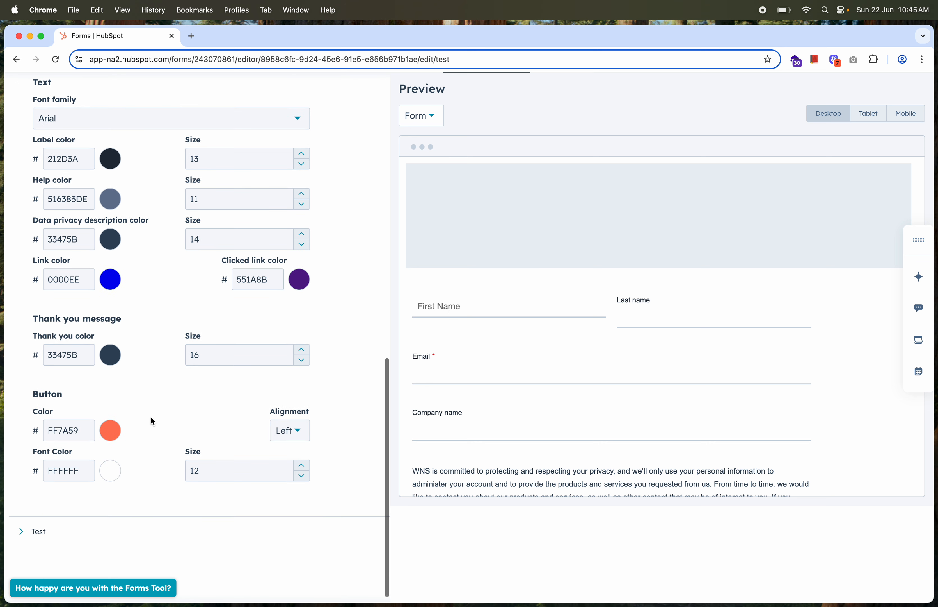
{"action": "left_click", "coordinate": [35, 534]}
{"action": "scroll", "coordinate": [140, 474], "scroll_direction": "down", "scroll_amount": 2}
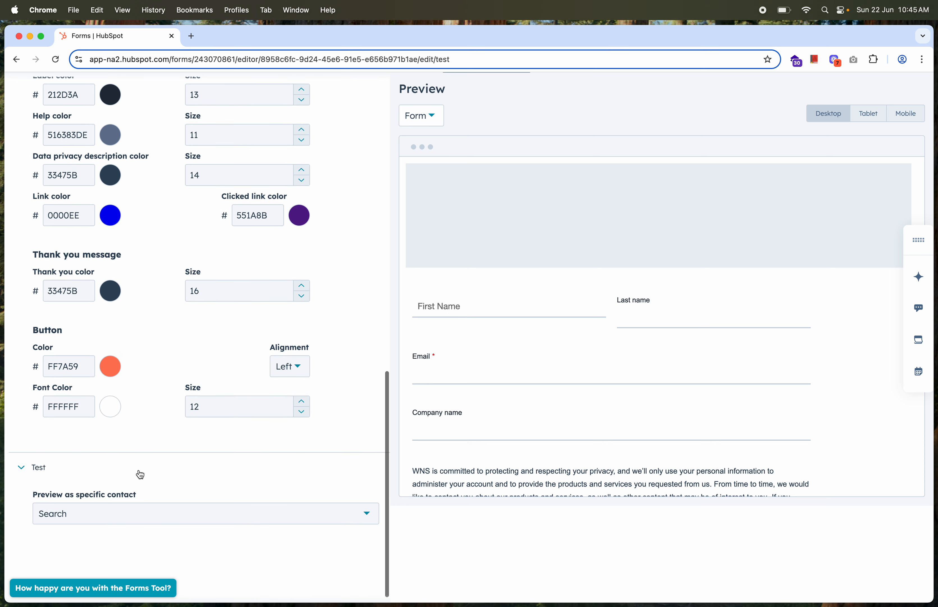
{"action": "left_click", "coordinate": [118, 520]}
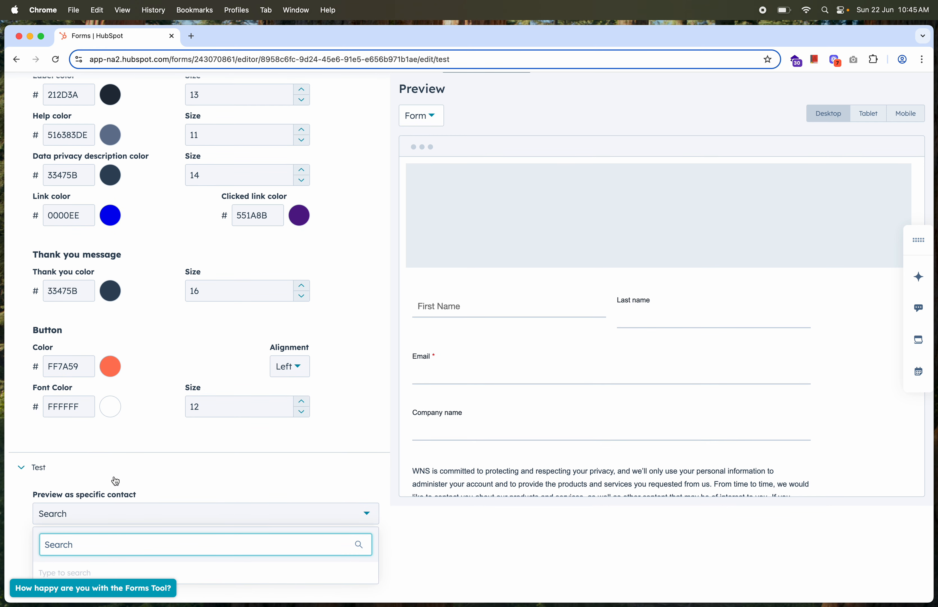
{"action": "left_click", "coordinate": [201, 469]}
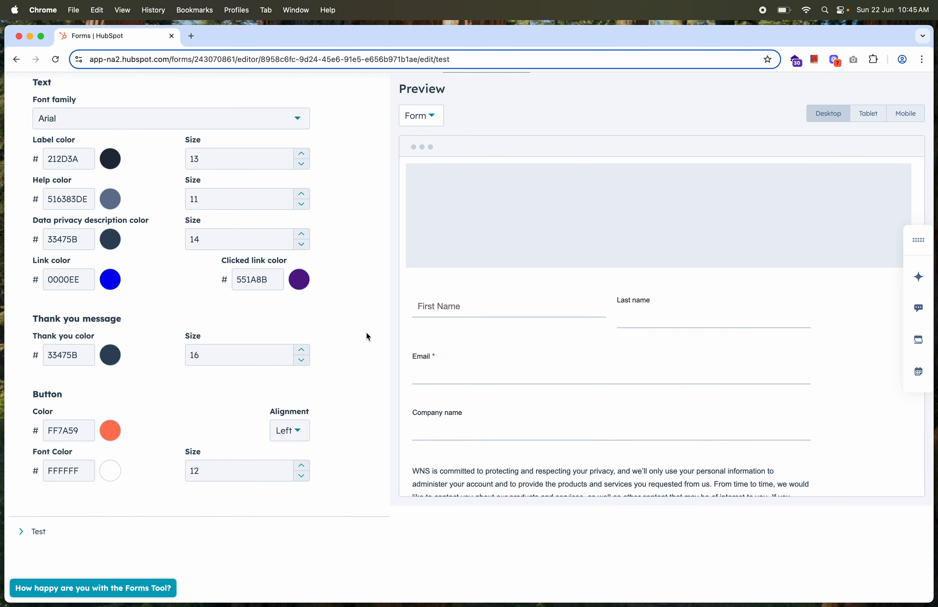
View the simple workflow options for automating what happens after the form is submitted
{"action": "scroll", "coordinate": [371, 333], "scroll_direction": "up", "scroll_amount": 8}
{"action": "scroll", "coordinate": [373, 332], "scroll_direction": "up", "scroll_amount": 7}
{"action": "scroll", "coordinate": [499, 199], "scroll_direction": "up", "scroll_amount": 2}
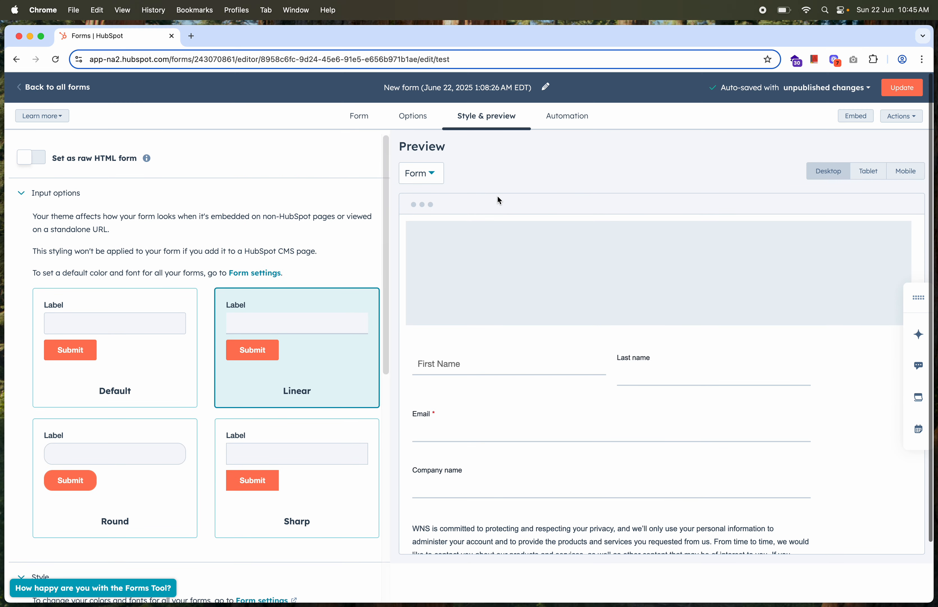
{"action": "left_click", "coordinate": [570, 117]}
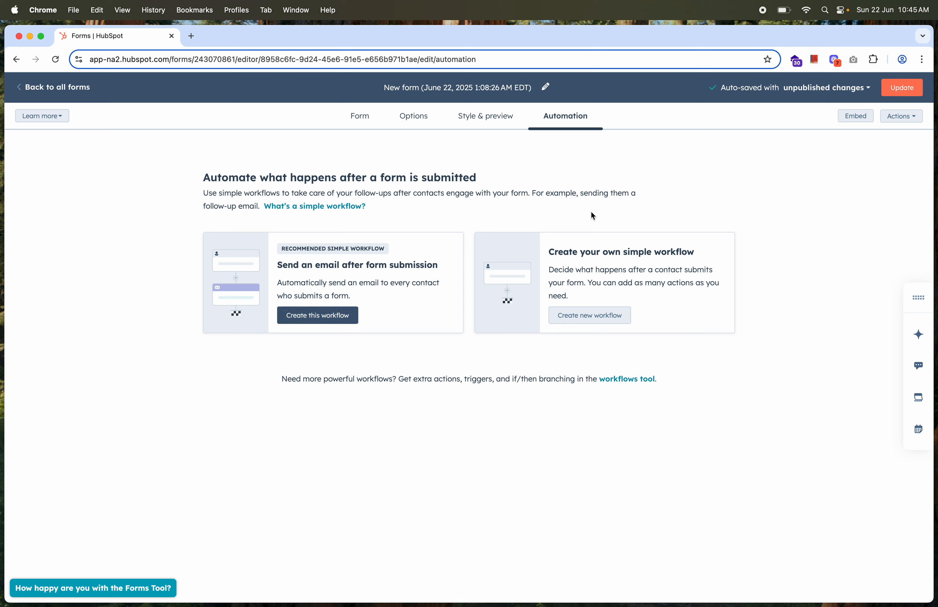
Publish the form's updates and dismiss the embed code and sharing dialog
{"action": "left_click", "coordinate": [894, 91]}
{"action": "left_click", "coordinate": [715, 582]}
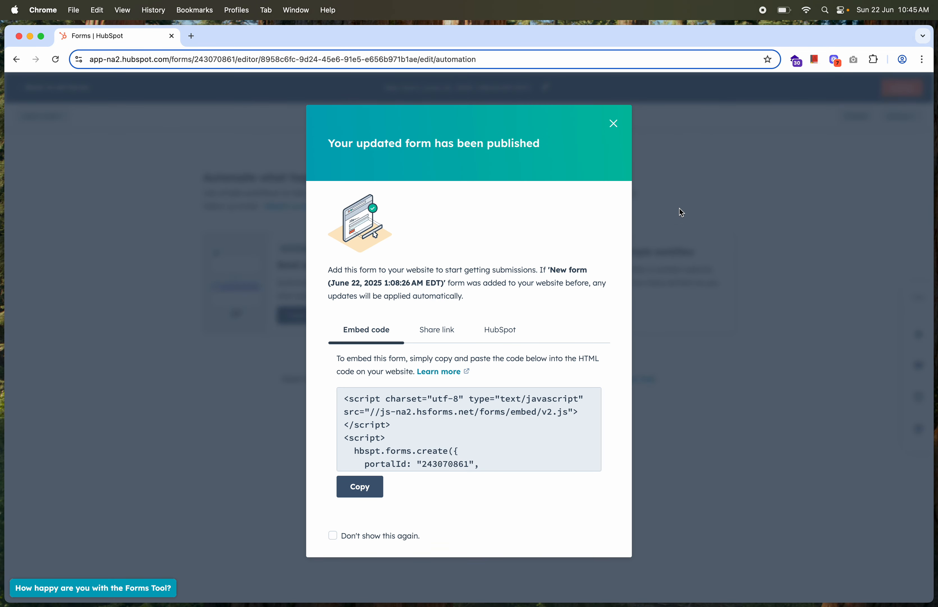
{"action": "left_click", "coordinate": [613, 123]}
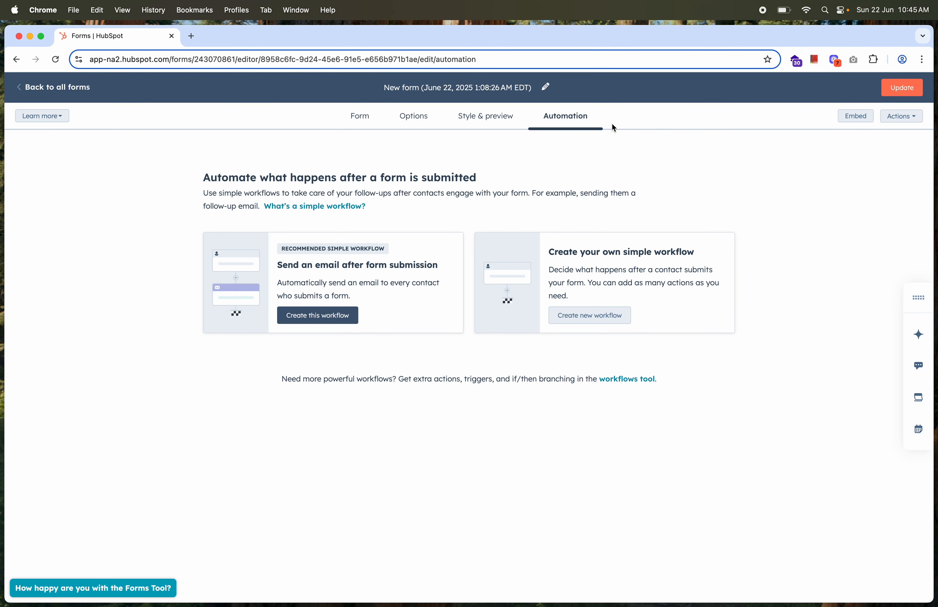
Return to the list of all forms and open the details of the form named testing
{"action": "left_click", "coordinate": [74, 88]}
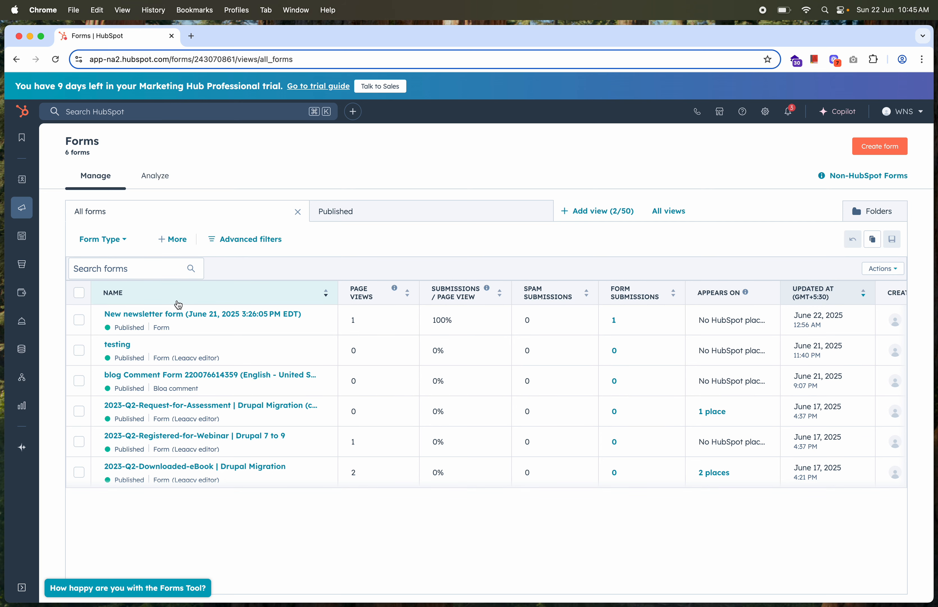
{"action": "mouse_move", "coordinate": [139, 317]}
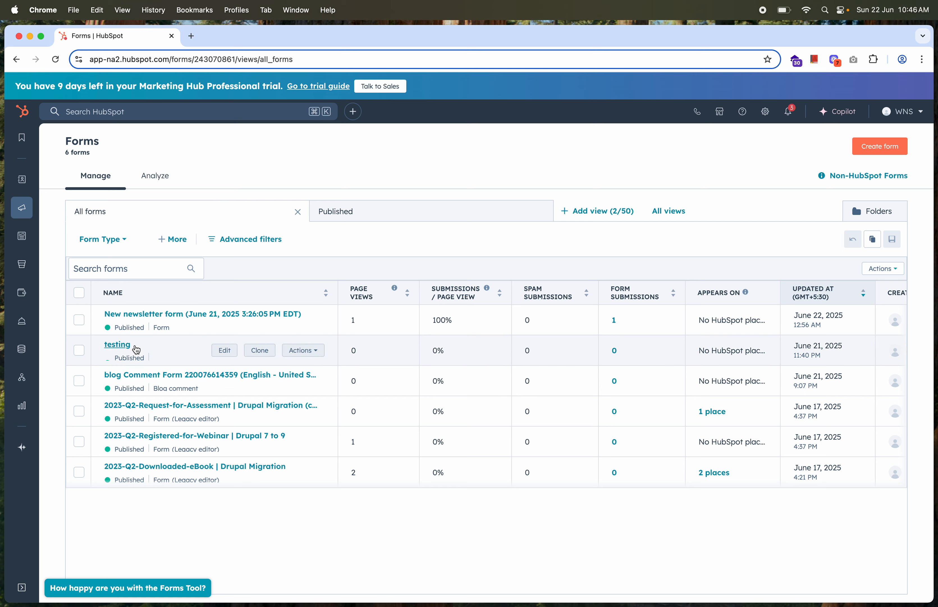
{"action": "left_click", "coordinate": [118, 346]}
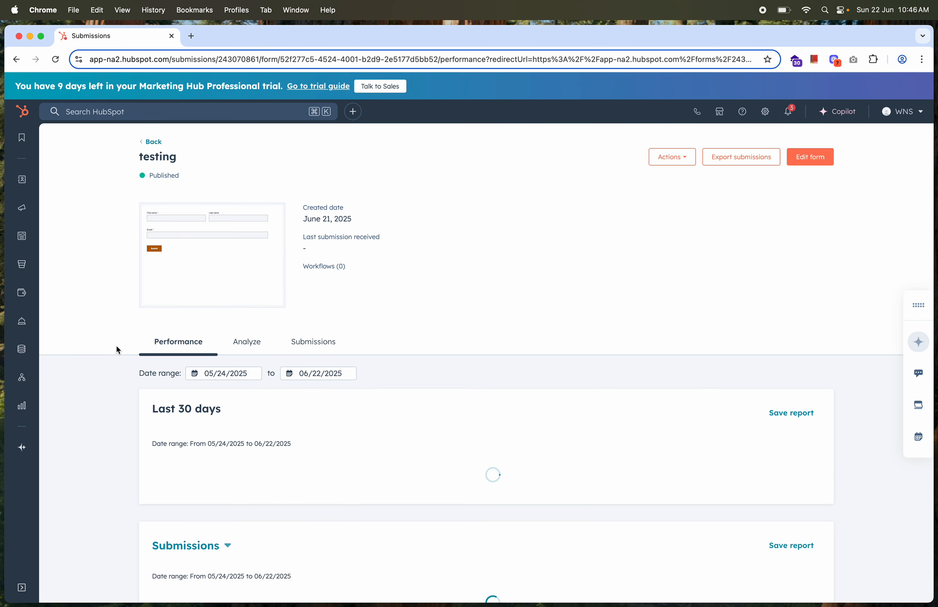
Review the testing form's performance reports on views, conversion rate, submissions, step completion, contact type and conversion pages
{"action": "scroll", "coordinate": [263, 436], "scroll_direction": "down", "scroll_amount": 3}
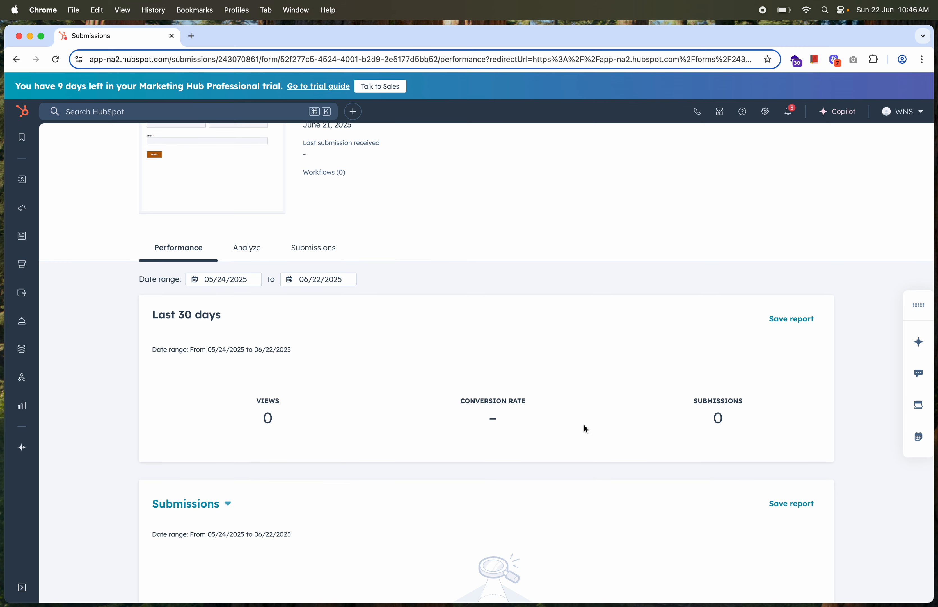
{"action": "scroll", "coordinate": [541, 440], "scroll_direction": "down", "scroll_amount": 7}
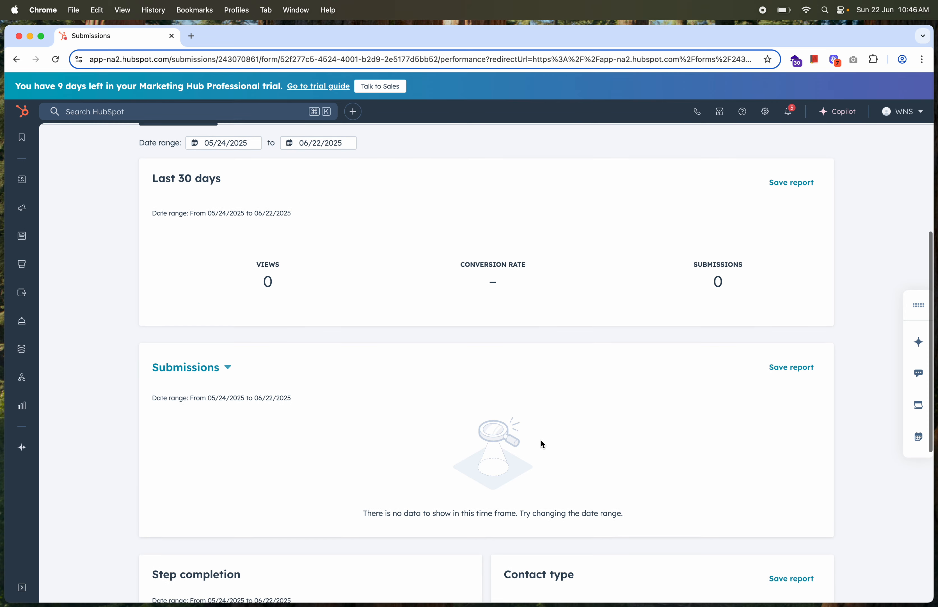
{"action": "scroll", "coordinate": [311, 468], "scroll_direction": "down", "scroll_amount": 4}
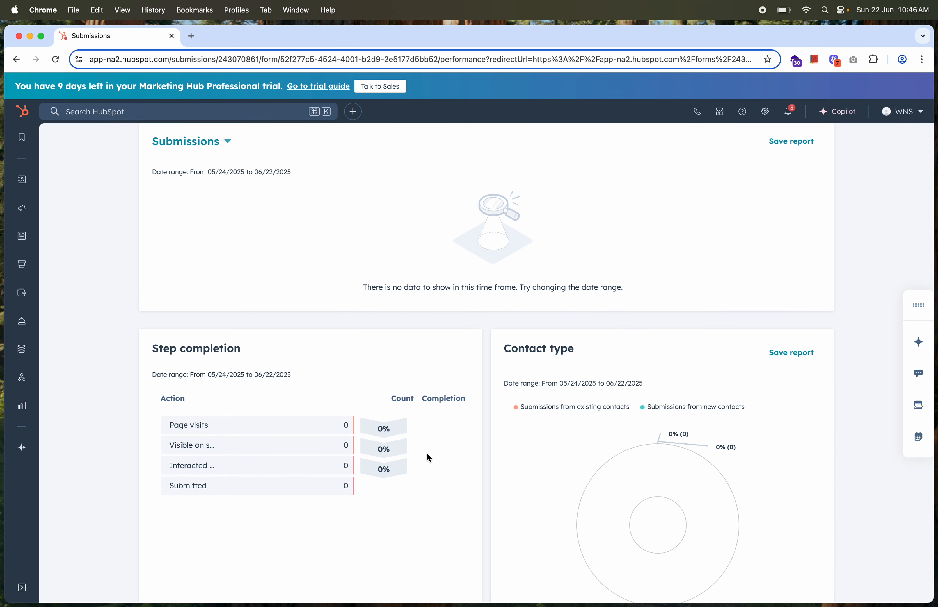
{"action": "scroll", "coordinate": [427, 454], "scroll_direction": "down", "scroll_amount": 7}
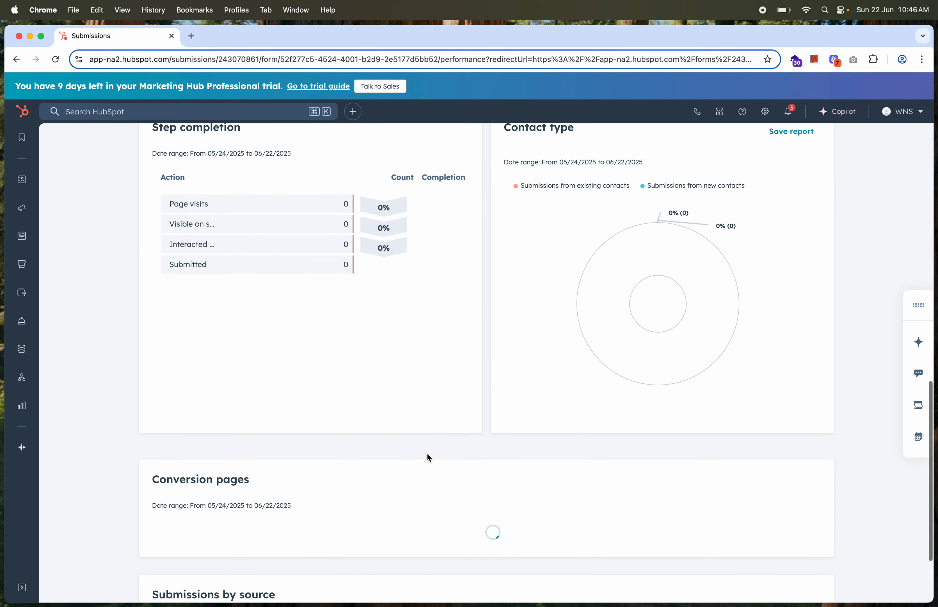
{"action": "scroll", "coordinate": [427, 454], "scroll_direction": "up", "scroll_amount": 10}
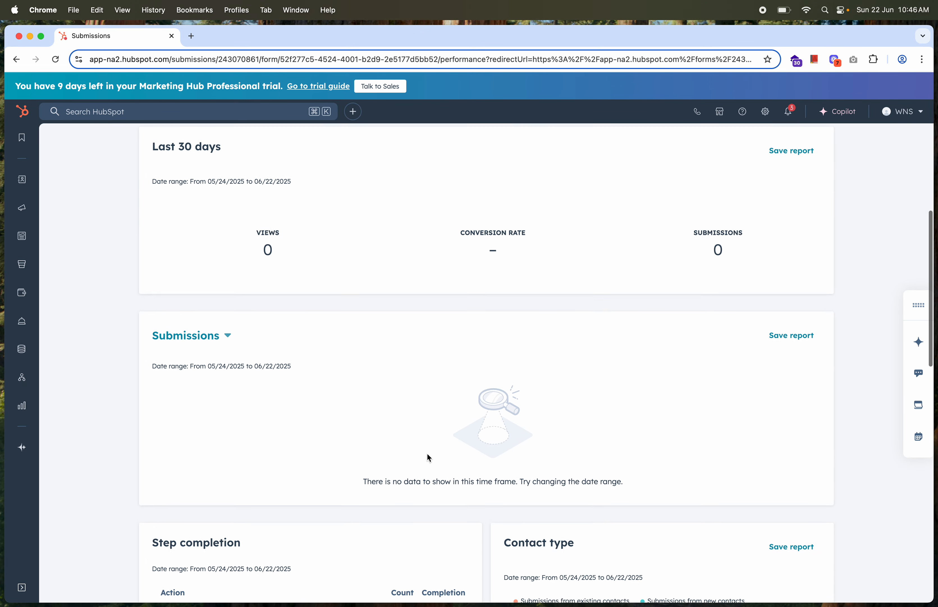
{"action": "scroll", "coordinate": [429, 458], "scroll_direction": "up", "scroll_amount": 6}
View the start date presets for the performance report and the form's overall responses by field
{"action": "left_click", "coordinate": [256, 347]}
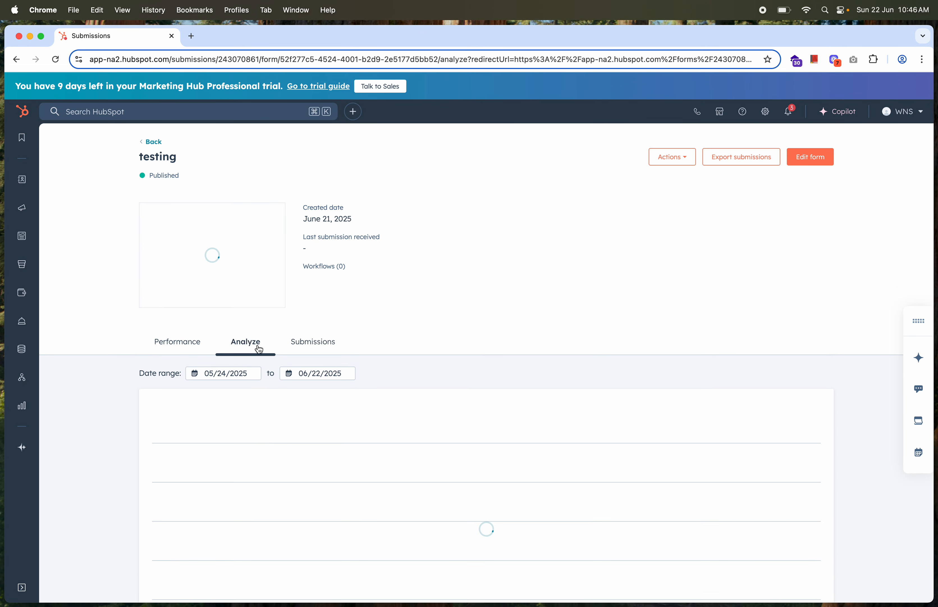
{"action": "left_click", "coordinate": [196, 343]}
{"action": "left_click", "coordinate": [221, 374]}
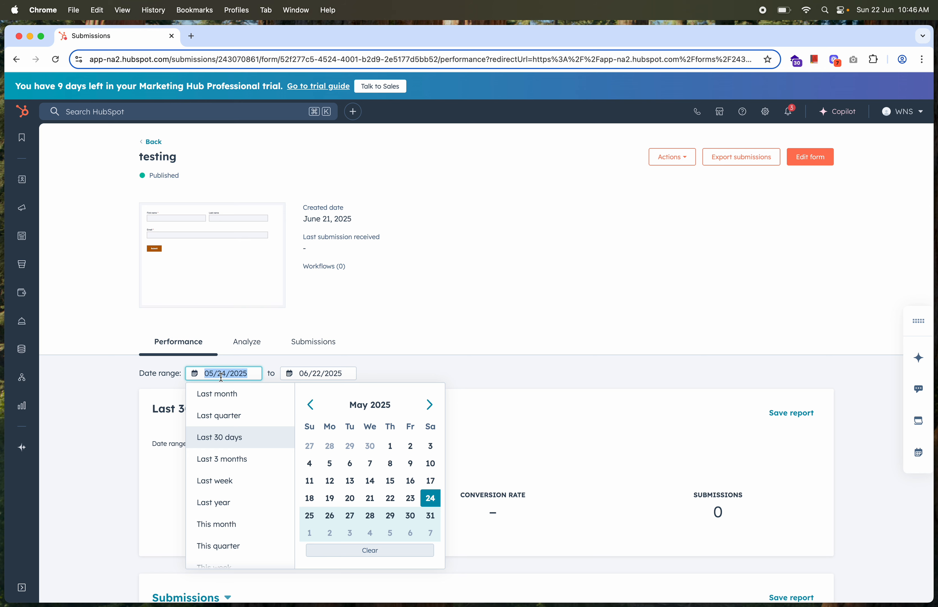
{"action": "left_click", "coordinate": [254, 340]}
{"action": "scroll", "coordinate": [305, 461], "scroll_direction": "down", "scroll_amount": 3}
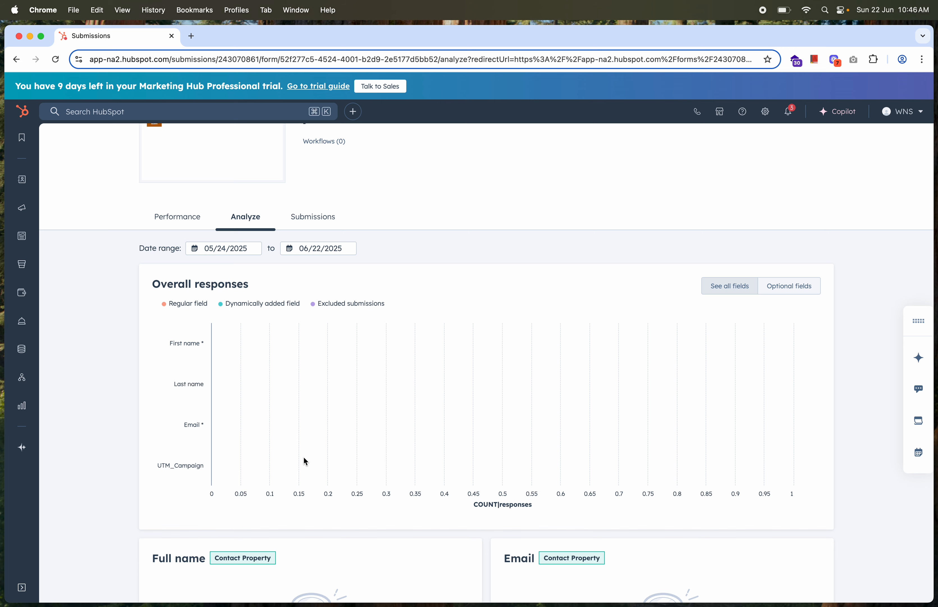
View the testing form's submissions table and return to the list of all forms
{"action": "left_click", "coordinate": [311, 219]}
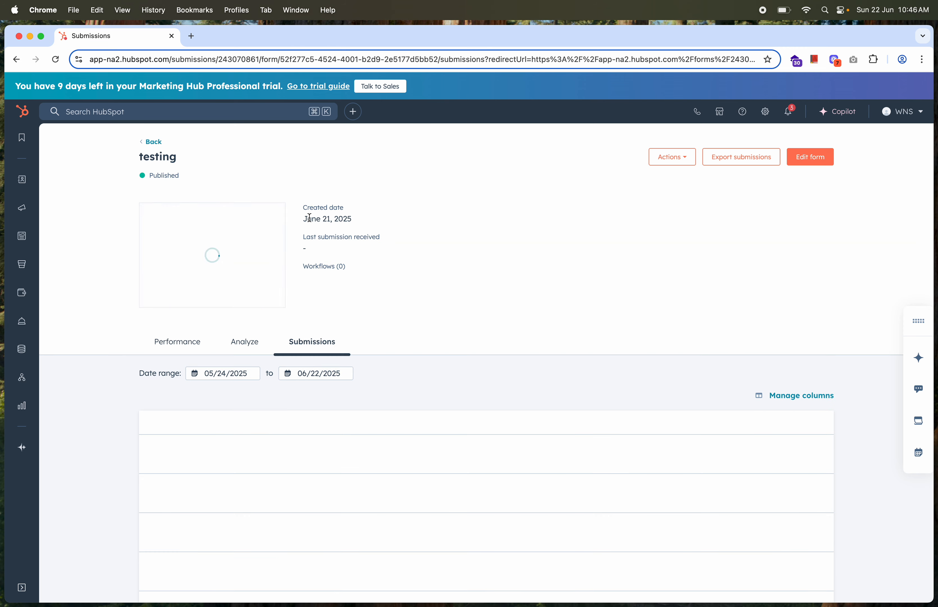
{"action": "scroll", "coordinate": [383, 331], "scroll_direction": "down", "scroll_amount": 1}
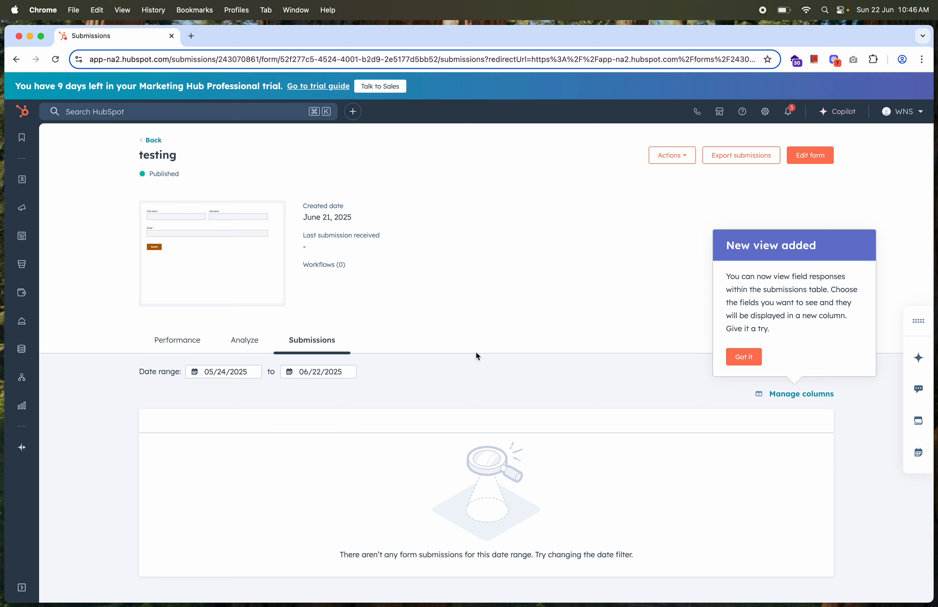
{"action": "left_click", "coordinate": [154, 142]}
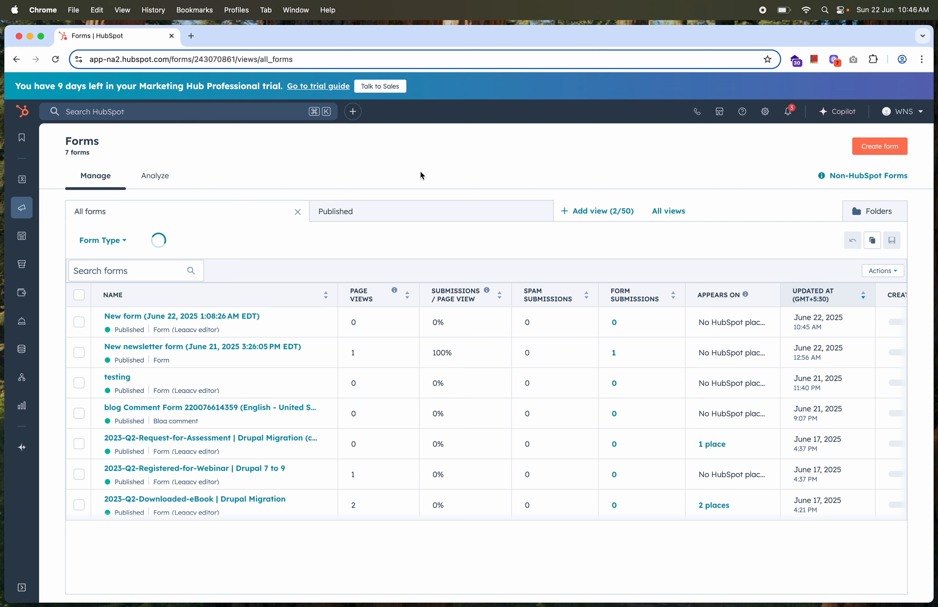